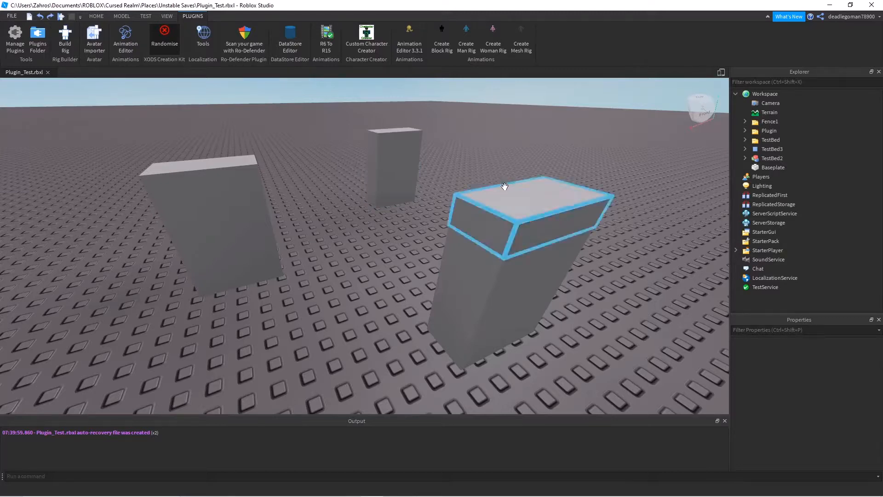
Select all parts of the nearest block stack, clear the selection, and examine the three stacks from several angles
left_click_drag(438, 166, 563, 380)
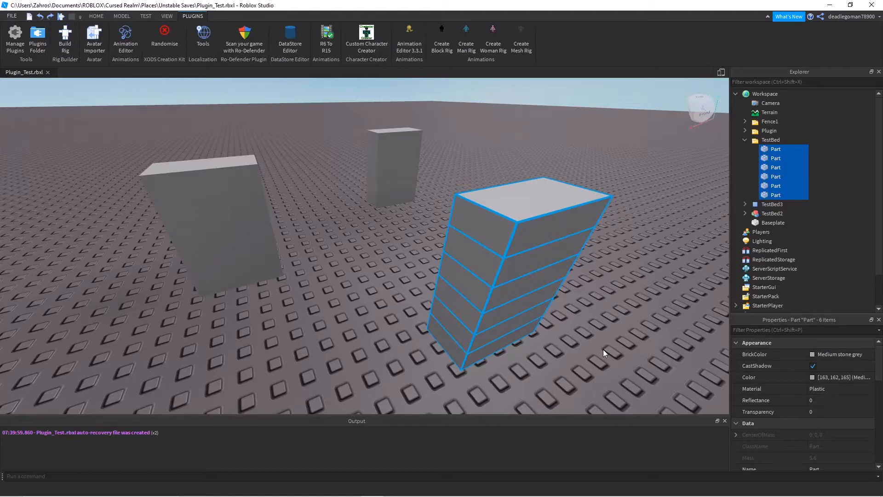
left_click(368, 302)
right_click_drag(368, 302, 375, 291)
key("w")
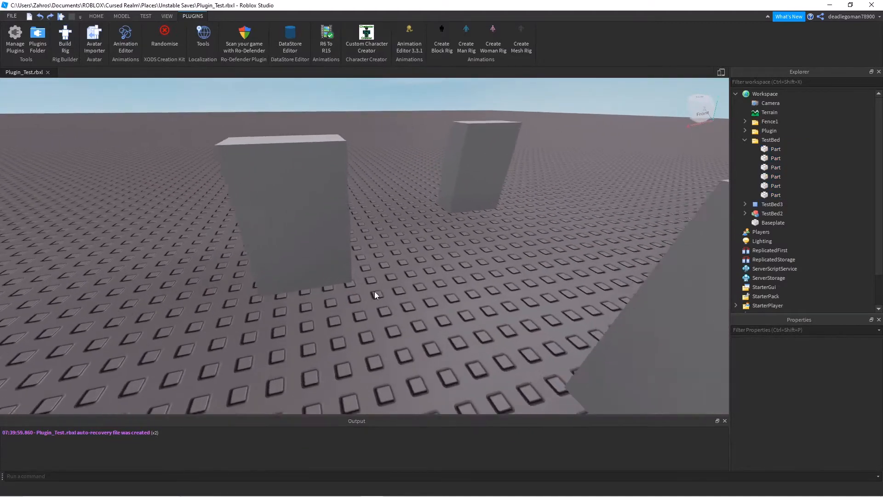
key("w")
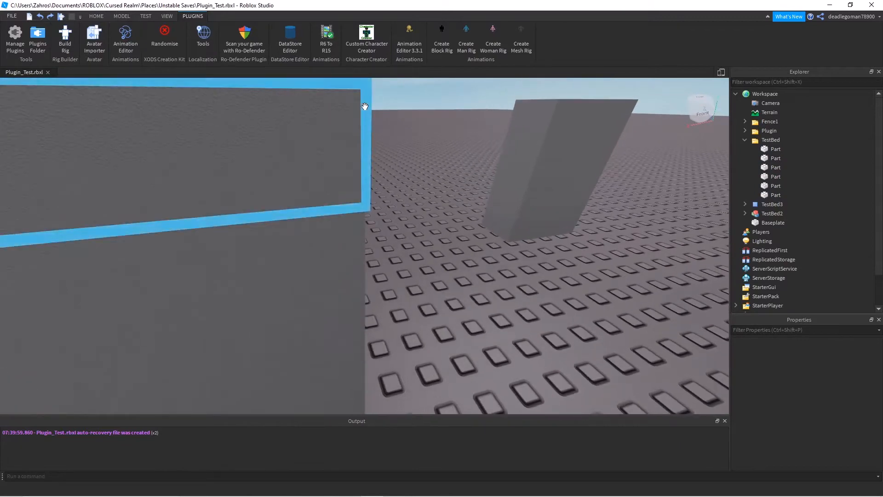
key("a")
right_click_drag(447, 358, 446, 359)
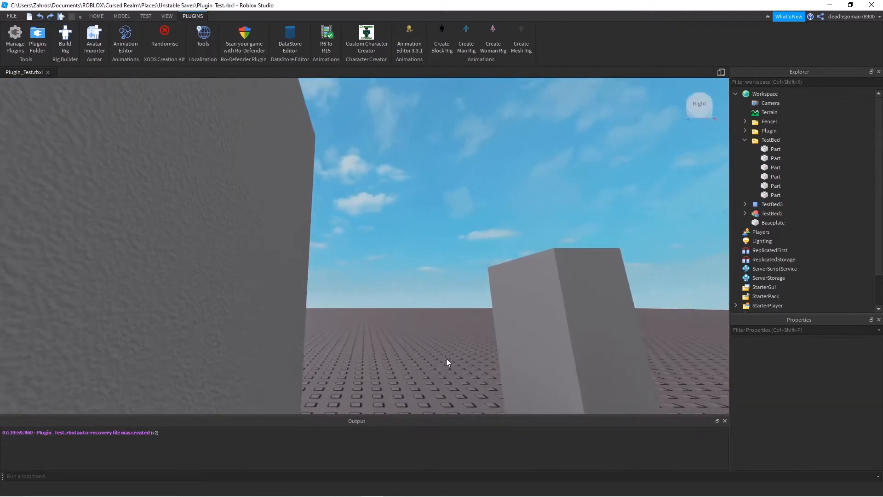
key("e")
right_click_drag(418, 237, 396, 223)
key("d")
key("q")
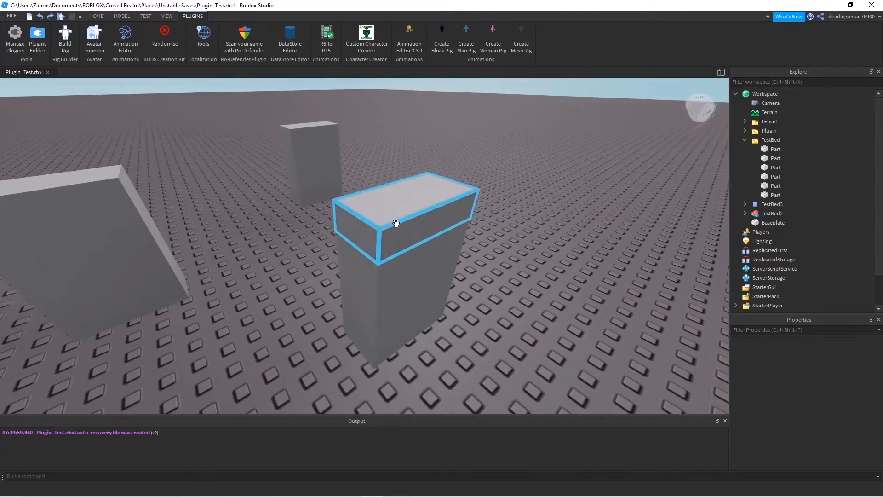
key("a")
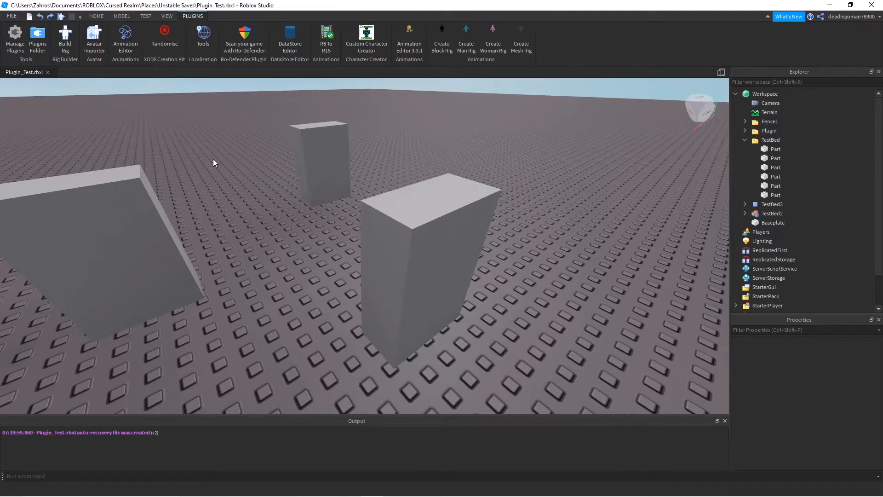
Open the Asset Randomiser plugin through Randomise and select the top part of the nearest block stack
left_click(162, 36)
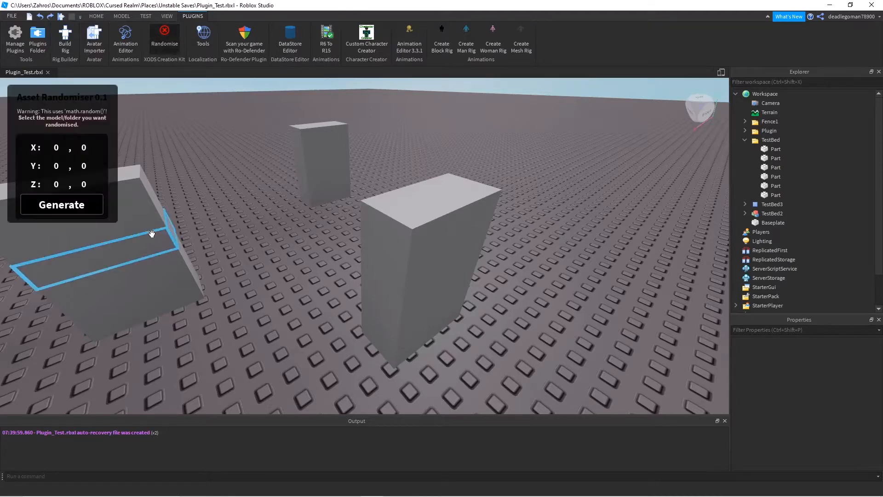
right_click_drag(220, 128, 228, 155)
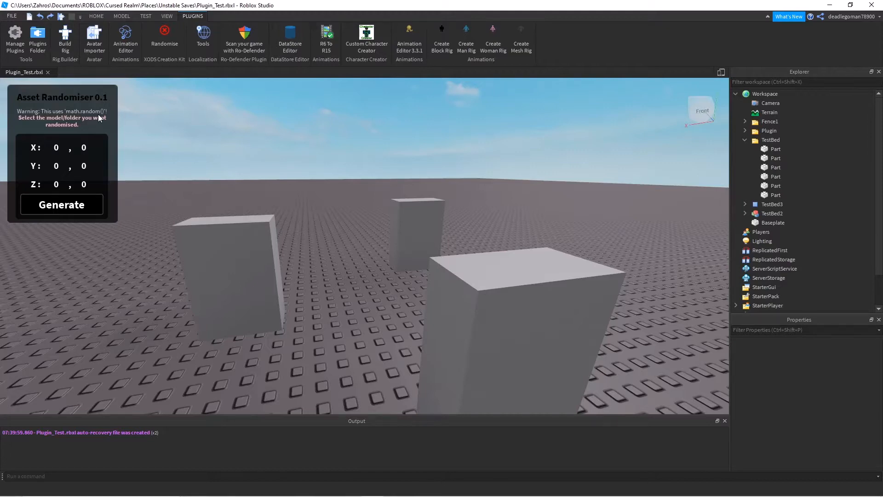
right_click_drag(255, 146, 254, 148)
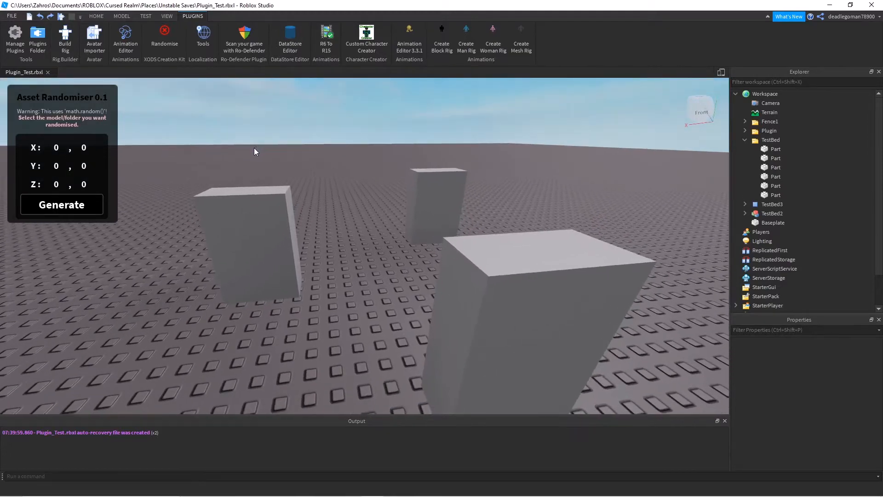
right_click_drag(180, 132, 180, 132)
right_click_drag(300, 128, 300, 128)
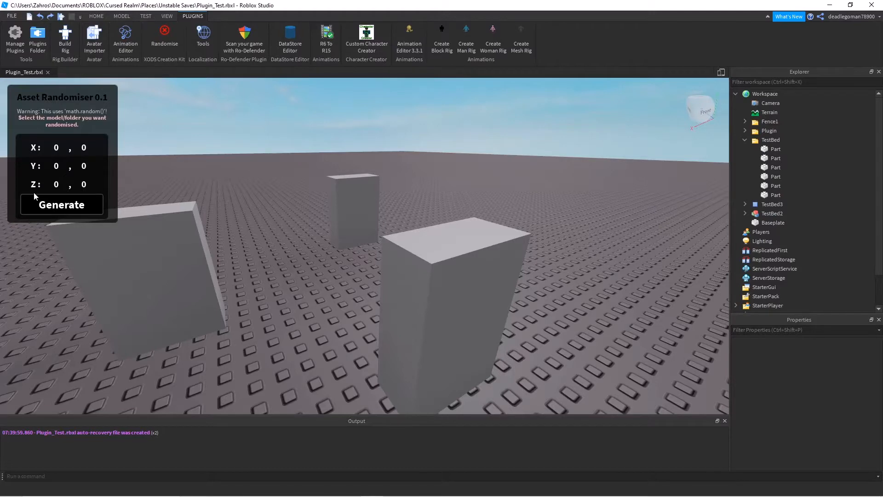
left_click(391, 251)
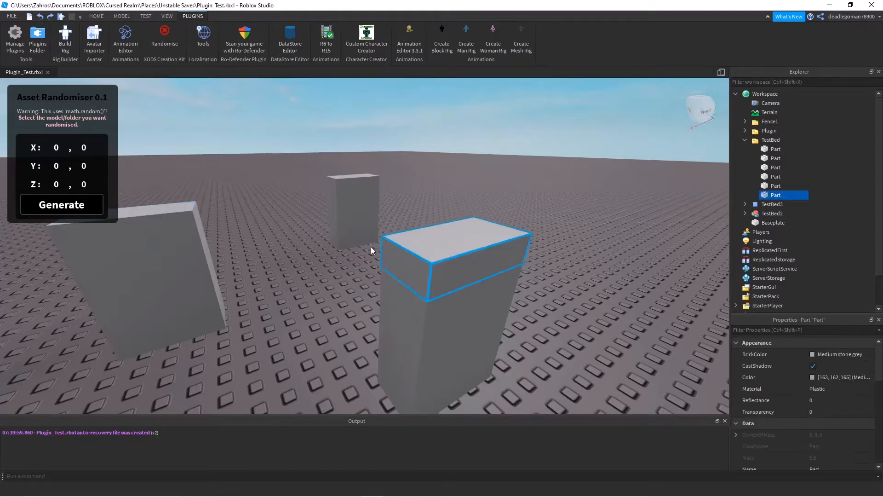
right_click_drag(371, 247, 357, 253)
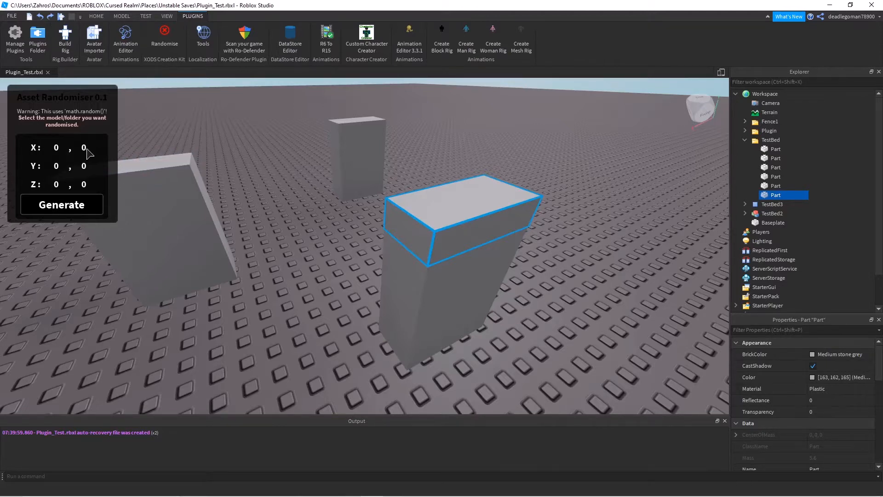
left_click(57, 148)
type("0")
left_click(202, 140)
right_click_drag(202, 140, 433, 220)
left_click(433, 220)
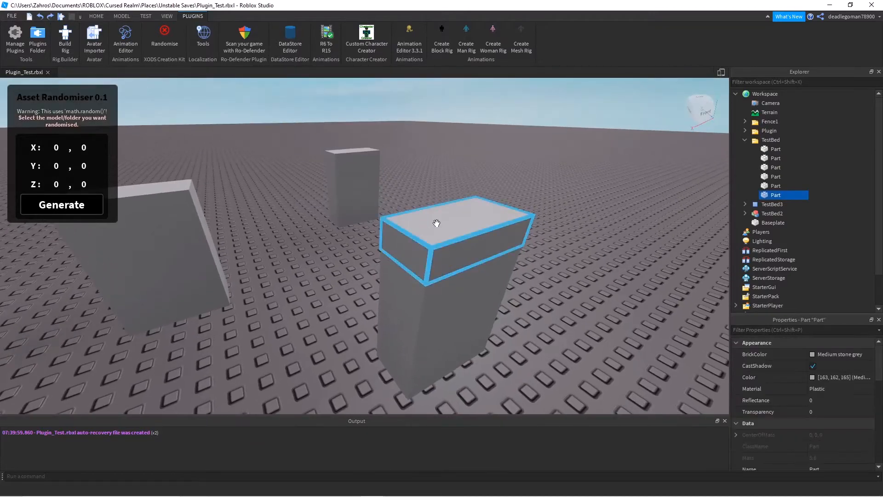
left_click(624, 192)
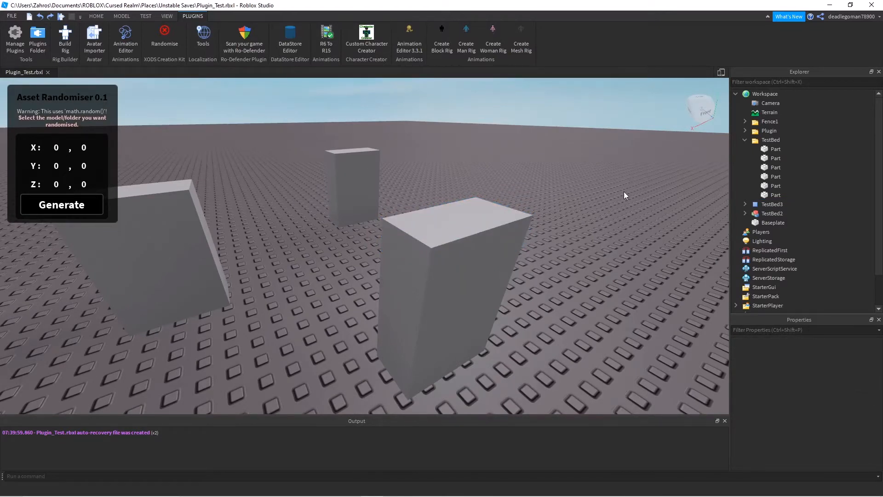
left_click(432, 222)
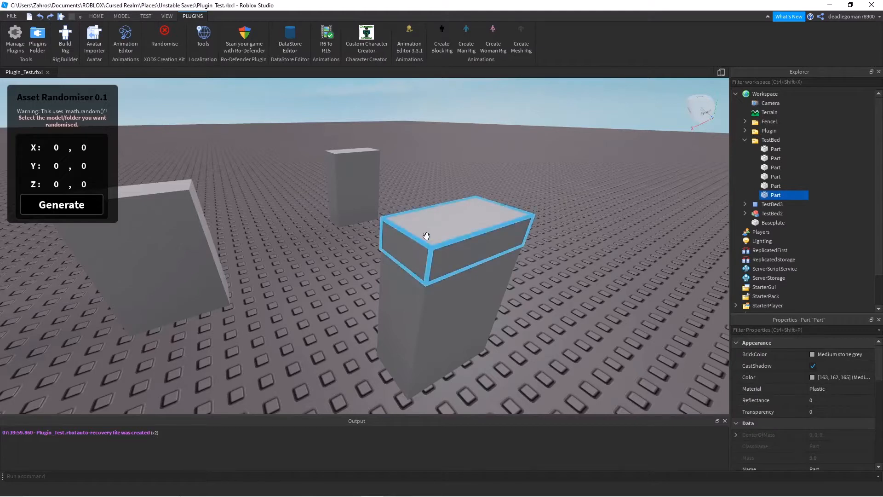
left_click(440, 187)
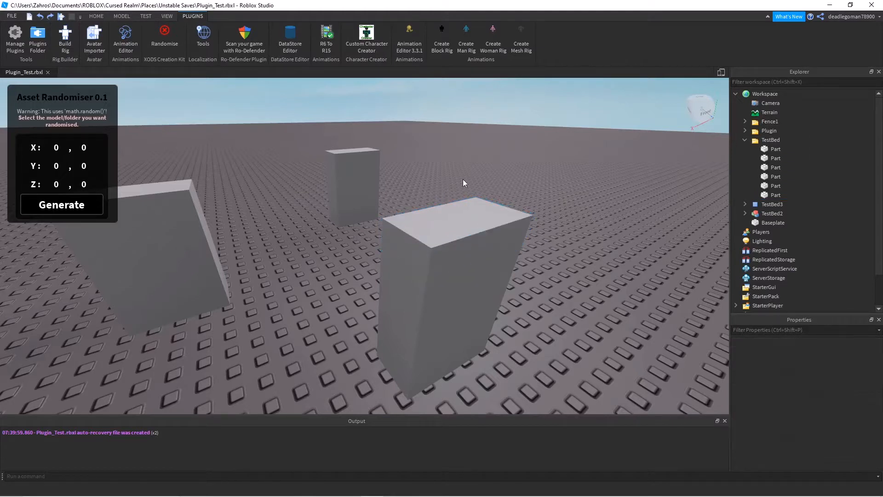
Select the first and then the last Part in the TestBed folder and examine the top block up close
left_click(766, 149)
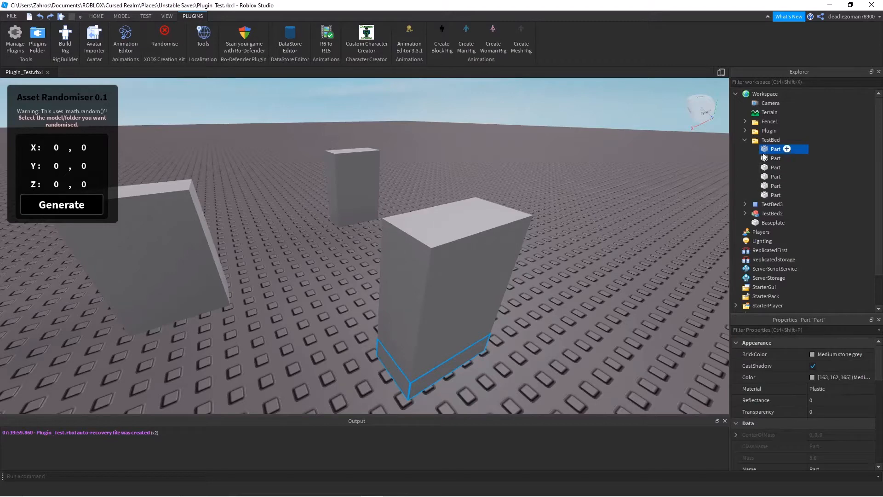
left_click(775, 195)
key("f")
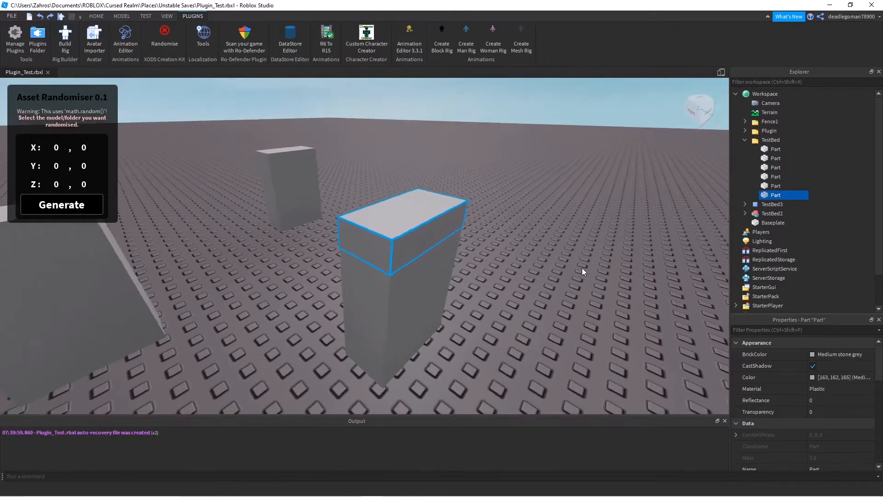
key("d")
right_click_drag(582, 268, 582, 267)
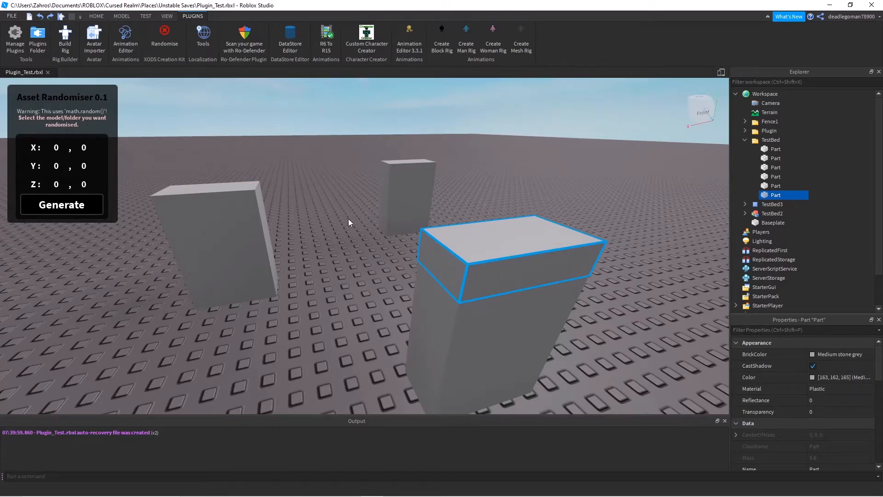
Set the Asset Randomiser's X range to 5 and 10
left_click(56, 148)
type("5")
left_click(87, 148)
type("10")
left_click(123, 150)
right_click_drag(123, 150, 143, 129)
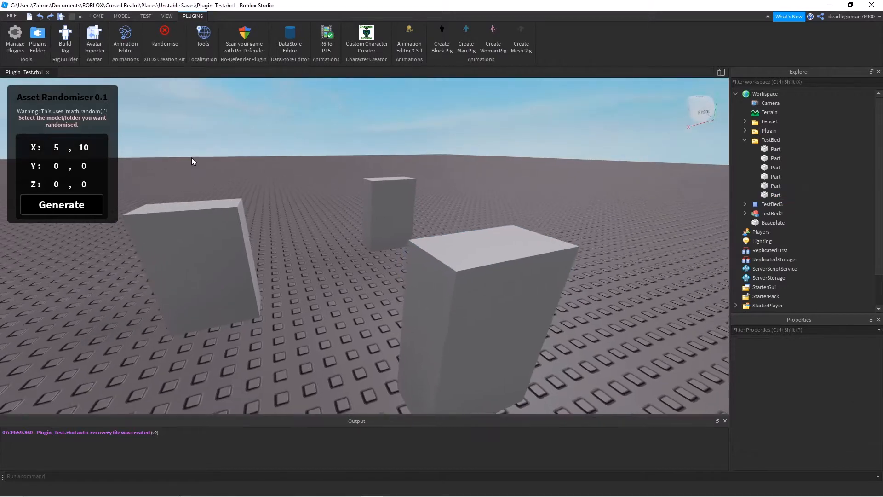
Select the top part of the TestBed stack and generate its random X rotation repeatedly
left_click(450, 234)
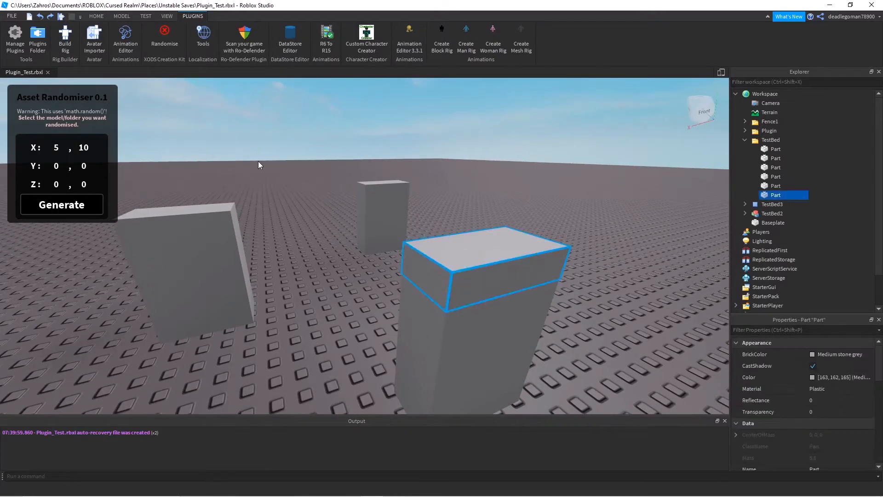
left_click(81, 207)
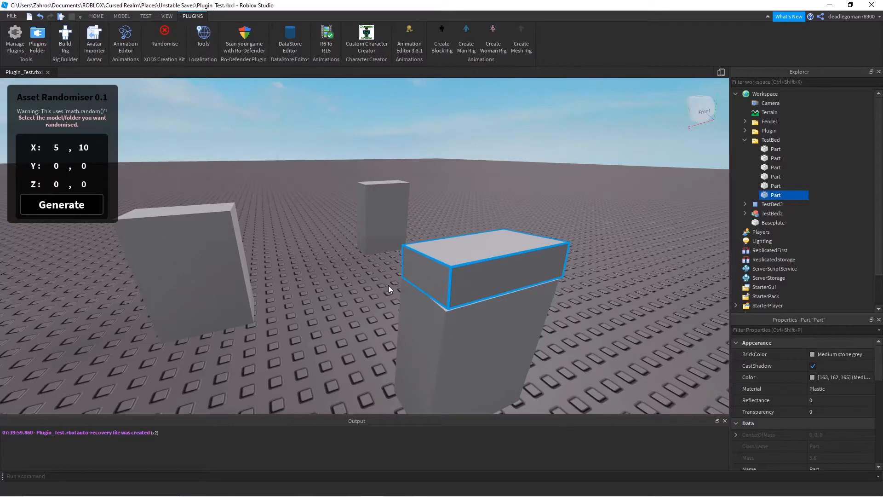
right_click_drag(361, 286, 361, 285)
key("a")
key("a")
right_click_drag(362, 285, 361, 285)
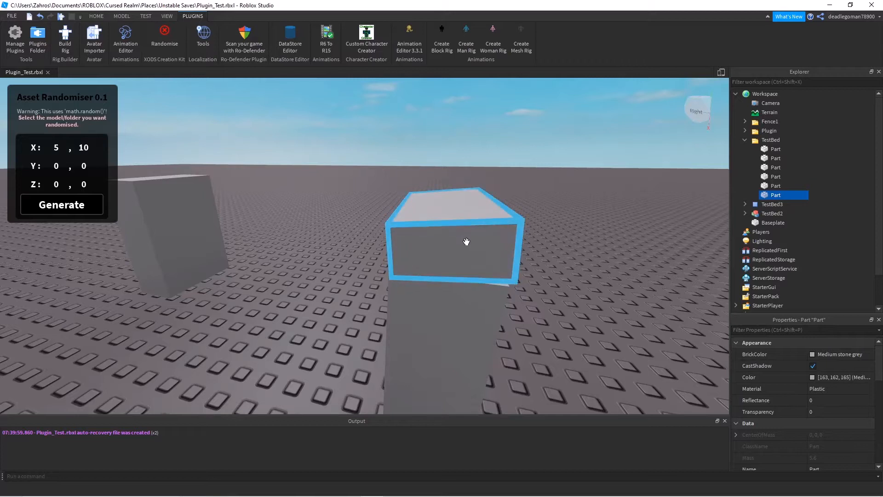
left_click(63, 207)
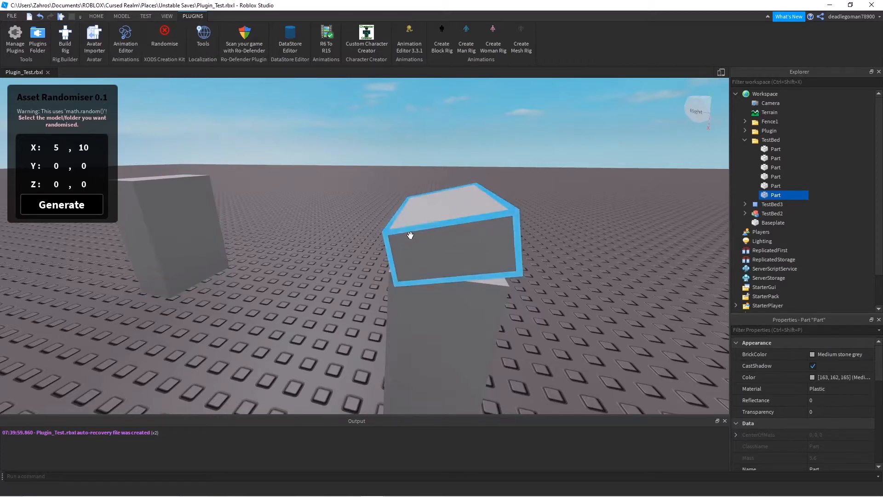
left_click(58, 205)
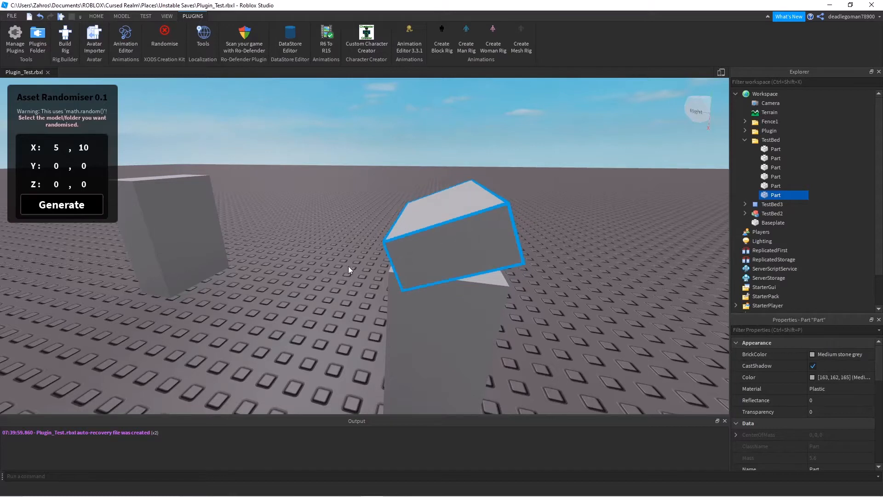
left_click(64, 210)
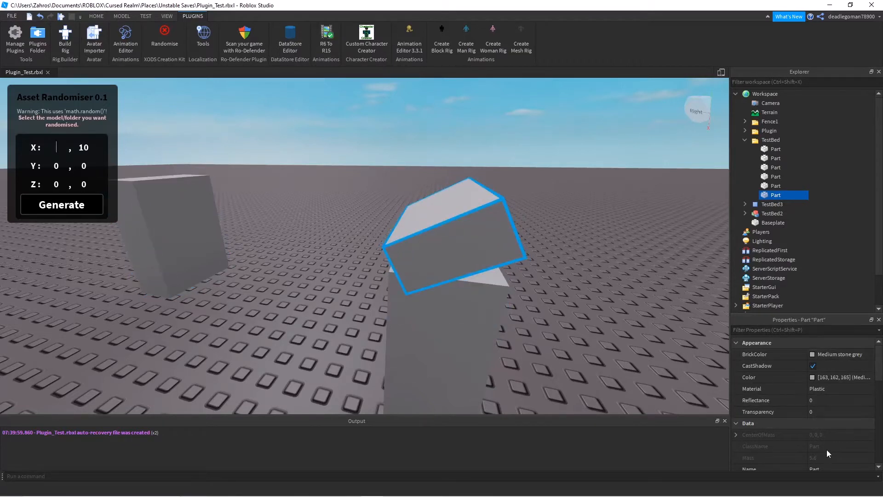
Check the top part's Orientation, set the X range to -10 and 0, and generate the rotation again
scroll(831, 446, "down", 3)
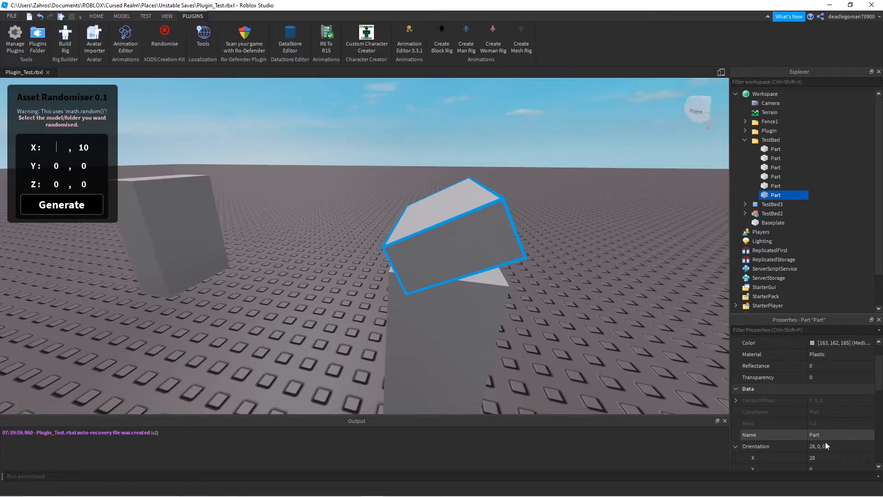
scroll(826, 444, "down", 3)
scroll(825, 424, "up", 3)
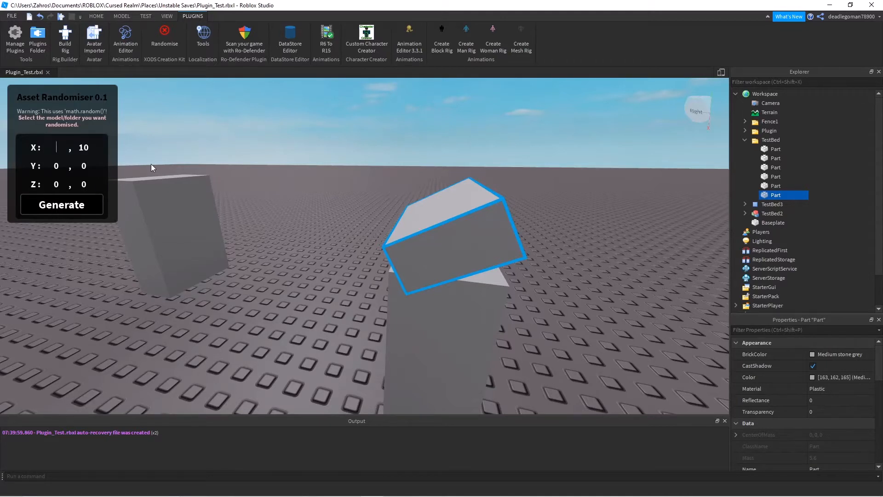
type("-10")
left_click(90, 151)
left_click(71, 213)
left_click(70, 213)
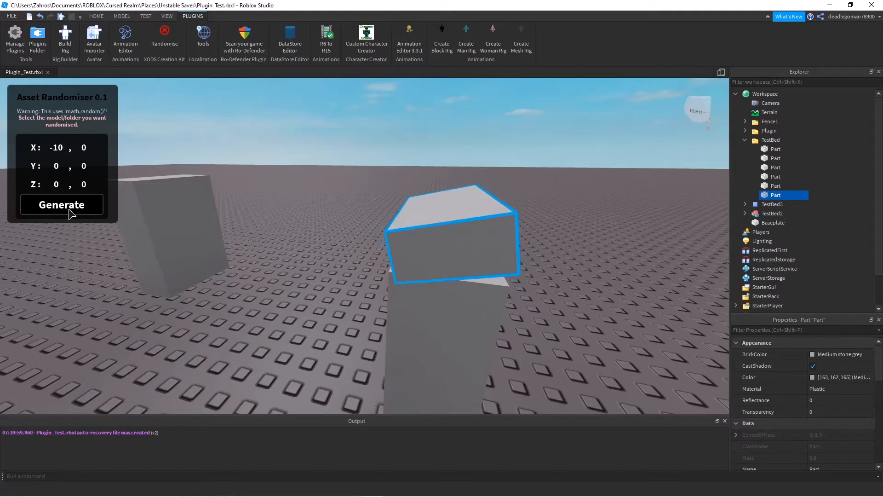
Clear the part selection and reset the randomiser's first X value to 0
left_click(303, 249)
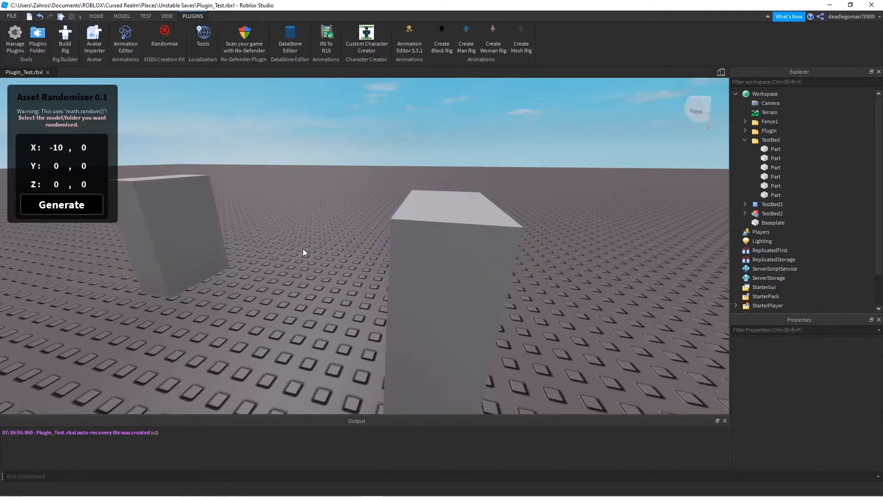
right_click_drag(304, 249, 314, 228)
key("w")
key("s")
left_click(400, 230)
key("s")
left_click(314, 228)
left_click(54, 147)
type("0")
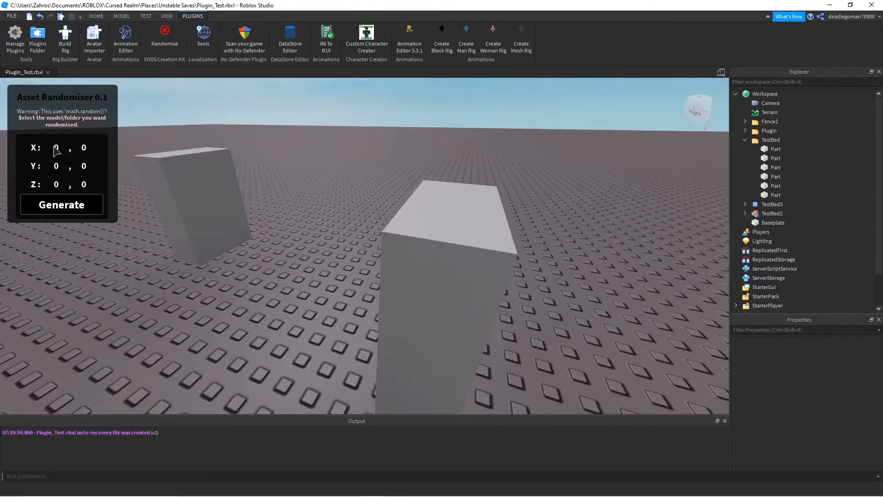
Select all parts of the TestBed stack together in the viewport and clear the selection
left_click_drag(340, 187, 536, 307)
right_click_drag(536, 304, 537, 303)
key("d")
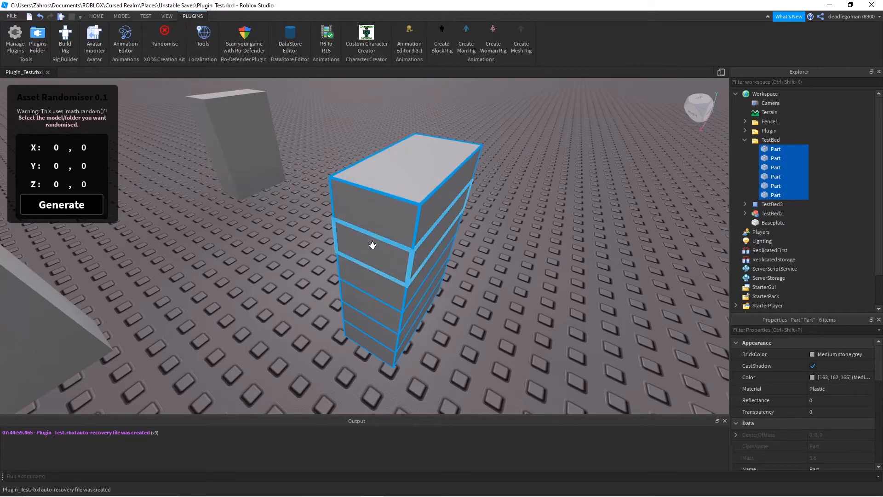
left_click(520, 249)
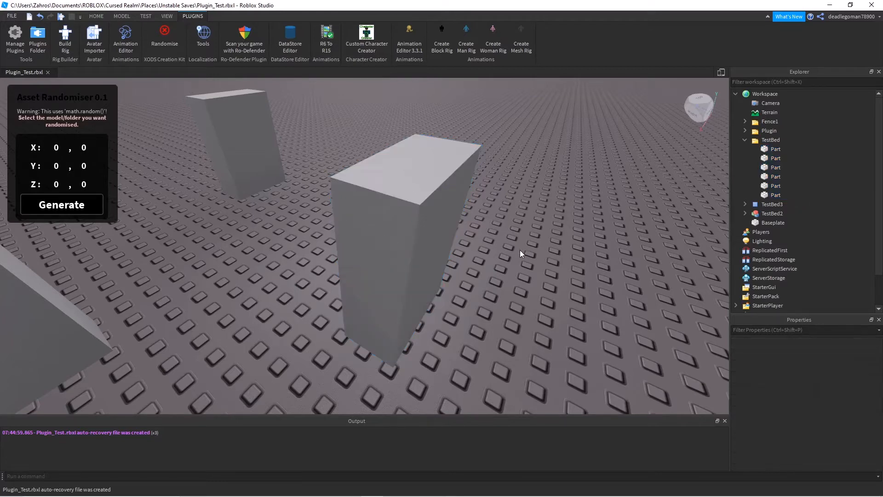
Select the whole TestBed folder as the target for randomising
key("d")
right_click_drag(519, 250, 508, 226)
key("a")
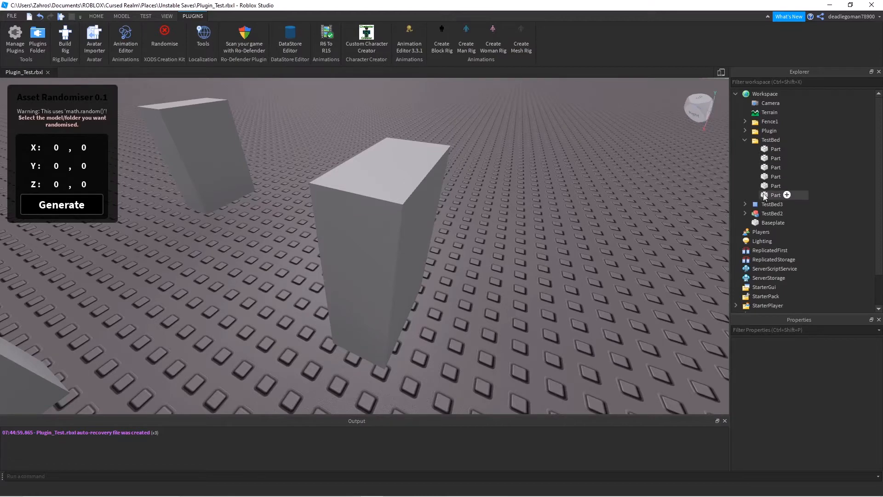
left_click(753, 140)
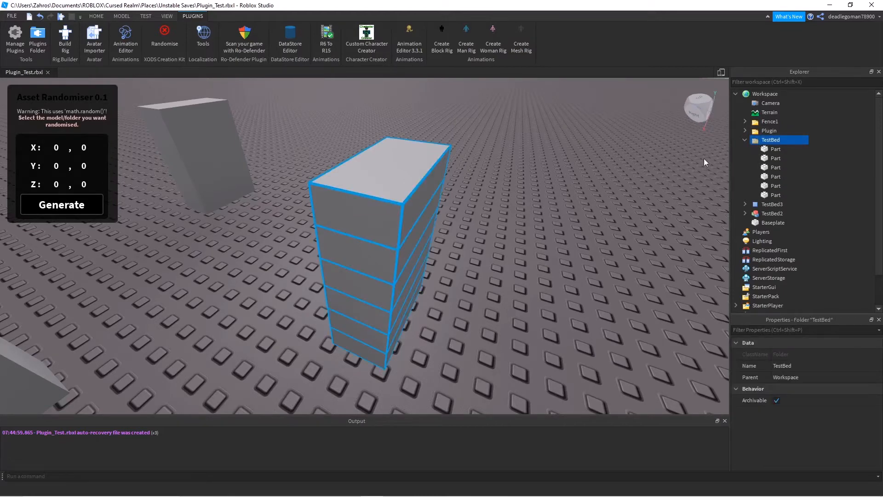
Highlight the TestBed2 and TestBed3 stacks one after the other to view them, and clear each selection
right_click_drag(704, 166, 683, 167)
left_click(767, 213)
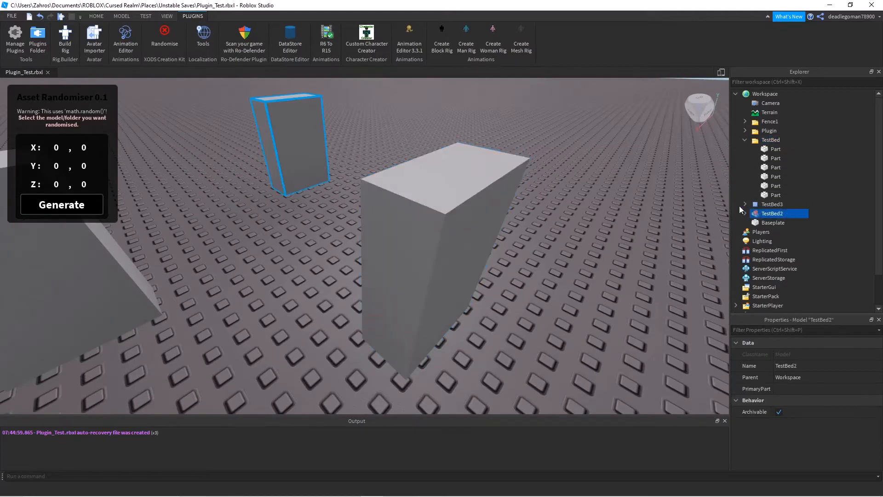
left_click(636, 186)
right_click_drag(642, 188, 422, 189)
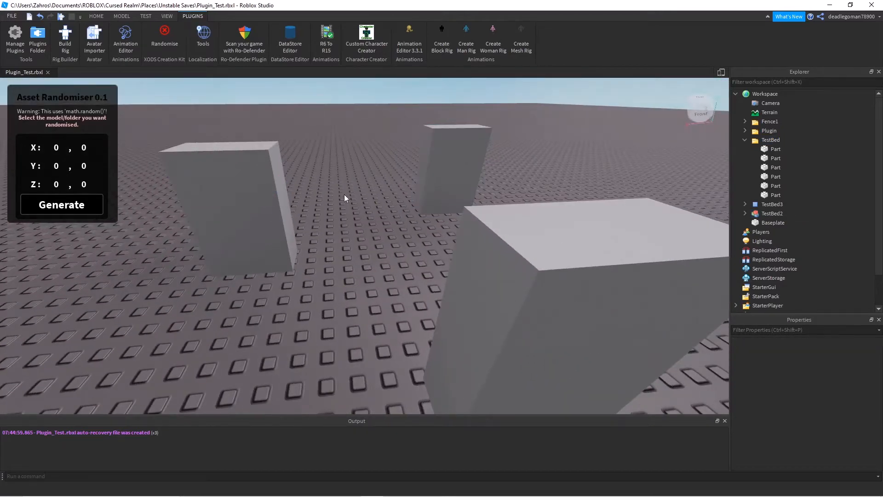
left_click(771, 203)
right_click_drag(710, 203, 437, 249)
left_click(474, 235)
Select the TestBed folder, set the randomiser's Z range to 8 and 14, and generate a rotation
left_click(768, 140)
right_click_drag(619, 192, 405, 181)
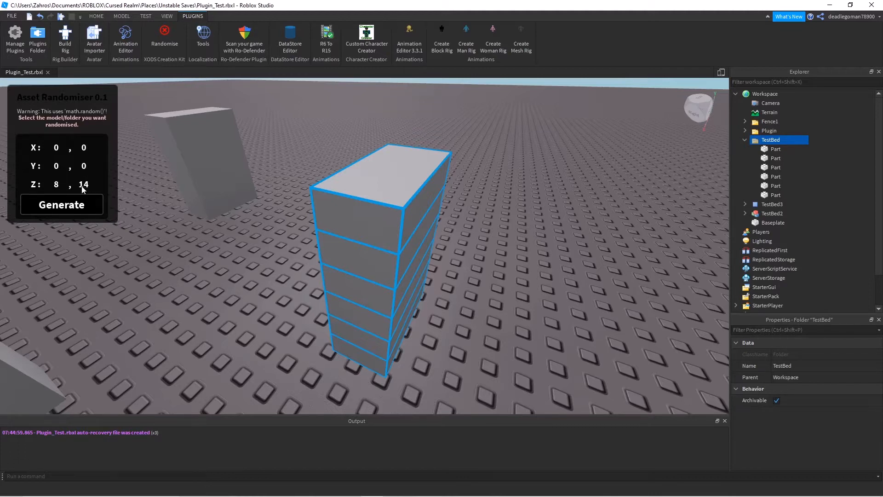
left_click(37, 208)
right_click_drag(167, 242, 167, 242)
key("d")
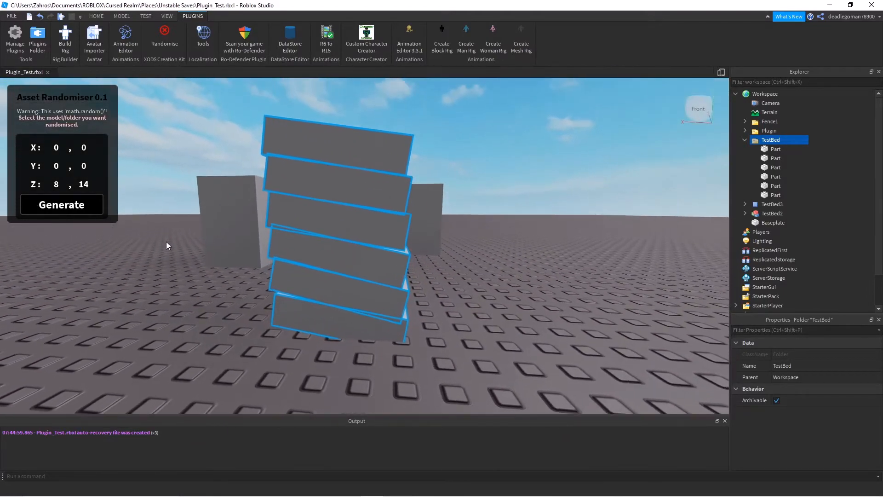
scroll(167, 242, "up", 1)
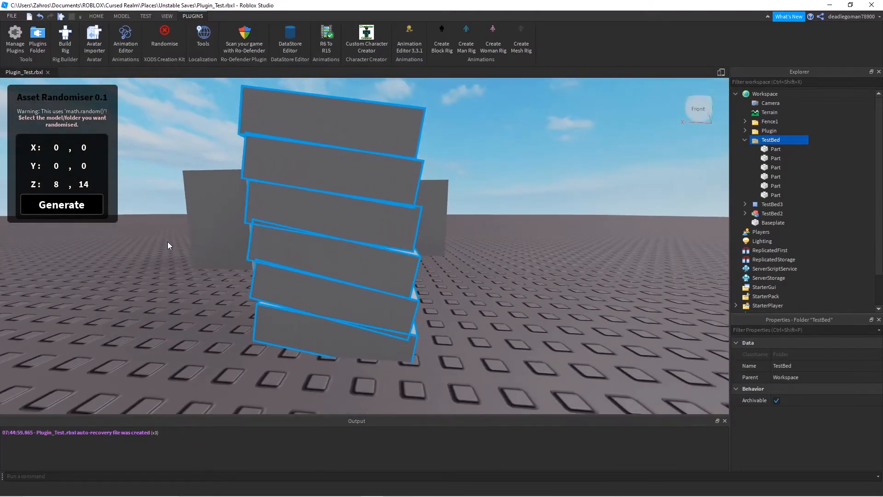
Generate the Z rotation repeatedly on the TestBed folder and inspect the twisted stack from another side
left_click(78, 211)
left_click(77, 211)
left_click(77, 211)
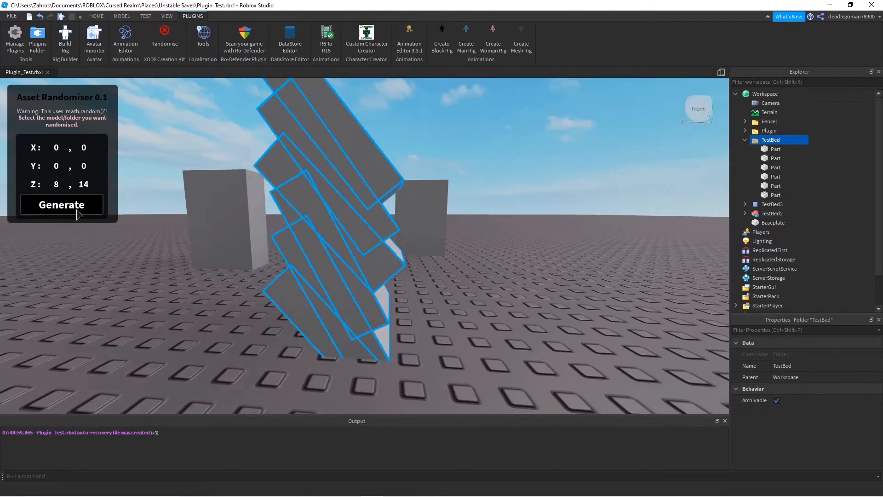
left_click(77, 211)
left_click(78, 210)
left_click(77, 211)
left_click(77, 211)
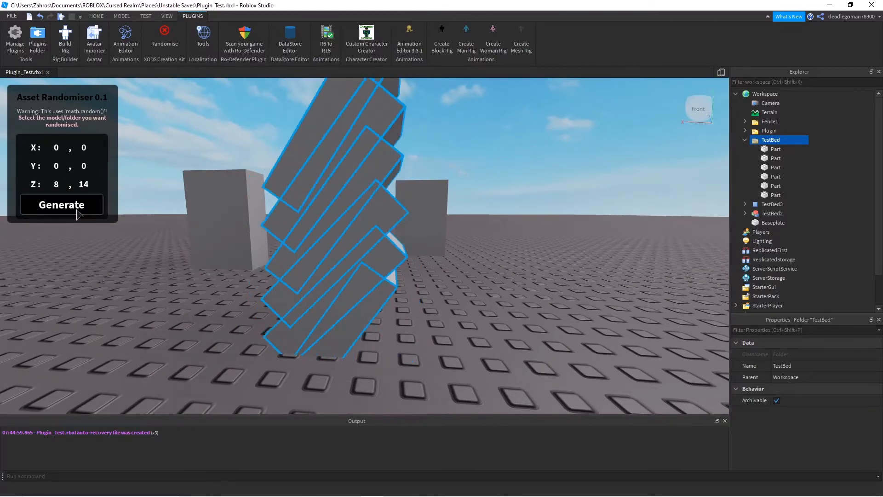
left_click(78, 211)
left_click(77, 211)
left_click(77, 211)
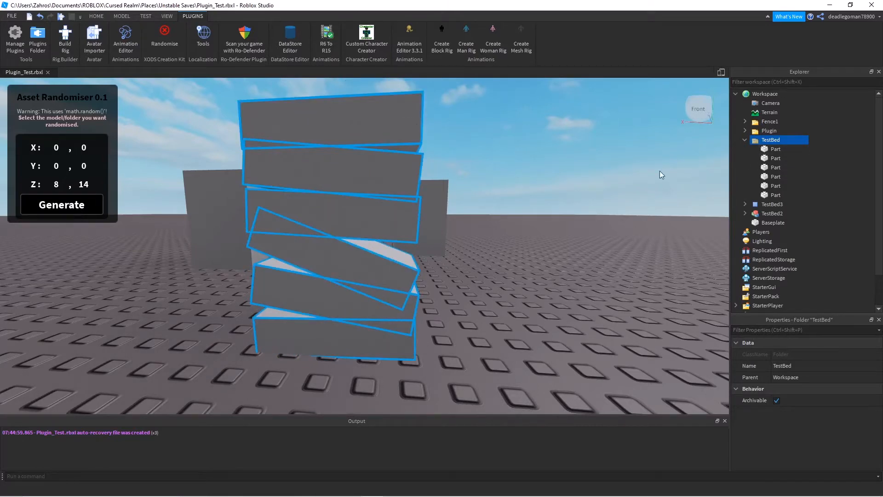
mouse_move(535, 247)
right_mouse_down()
mouse_move(534, 262)
mouse_move(545, 253)
right_mouse_up()
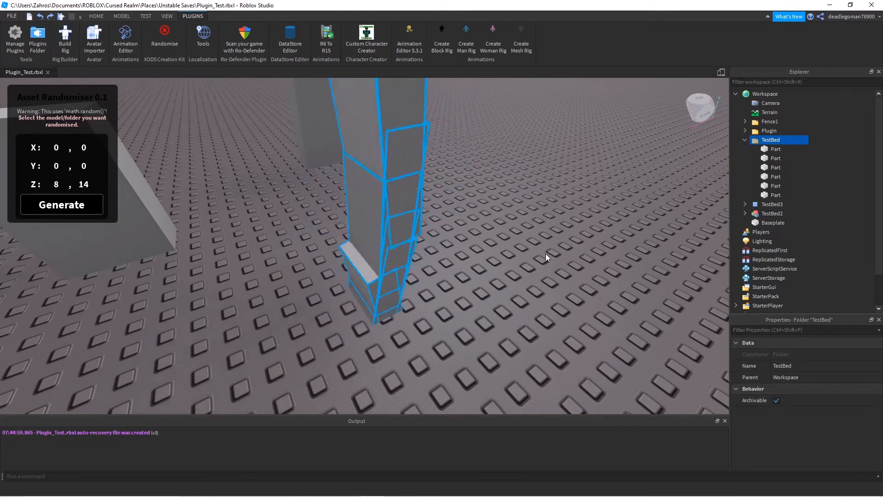
Undo all the random rotations generated on the TestBed folder
key("ctrl+z")
key("ctrl+z")
key("ctrl+z")
key("ctrl+z")
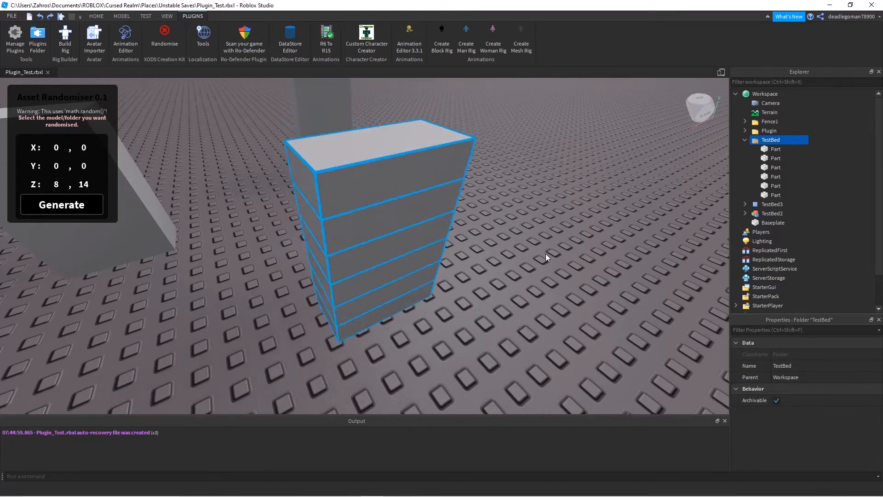
Reset both values of the randomiser's Z range to 0
right_click_drag(550, 253, 551, 253)
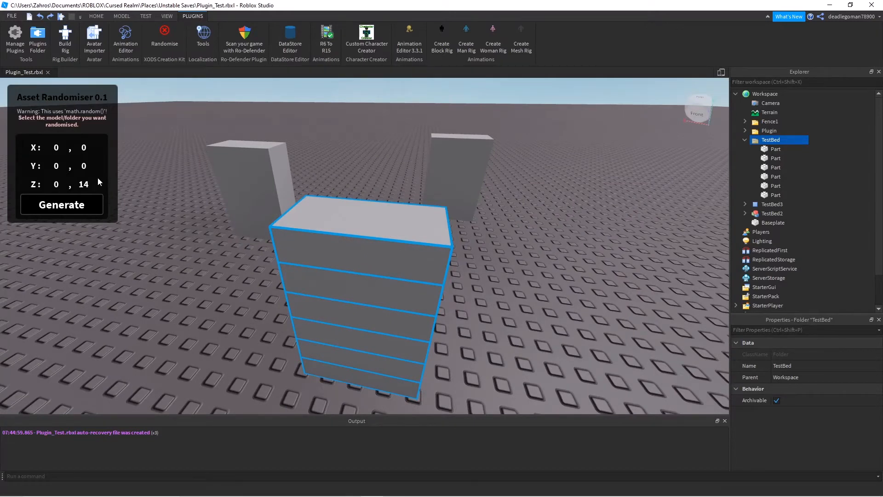
left_click(82, 188)
type("0")
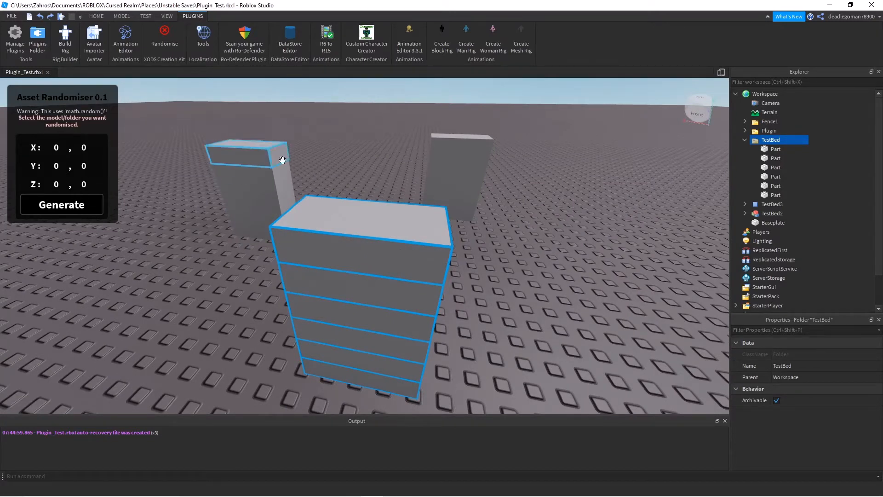
Collapse the TestBed folder, then select the TestBed2 model and expand it to list its parts
left_click(378, 139)
right_click_drag(378, 138, 378, 139)
key("d")
key("w")
key("a")
left_click(754, 143)
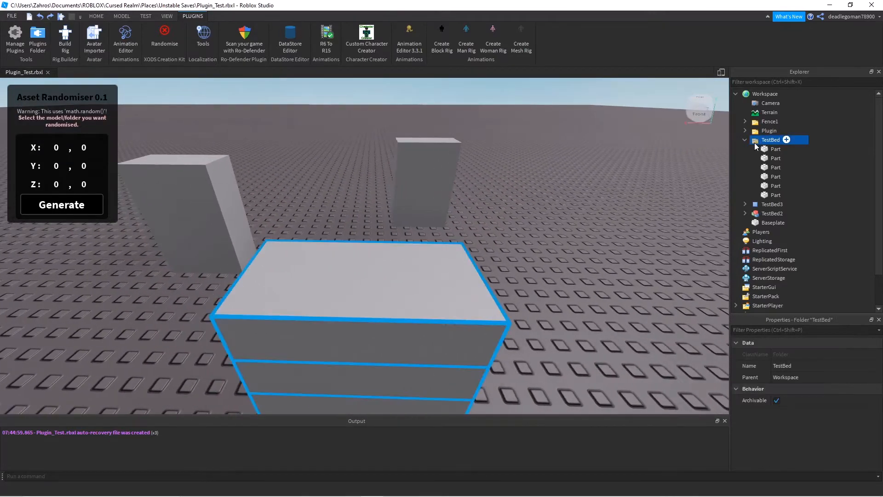
left_click(745, 139)
left_click(749, 158)
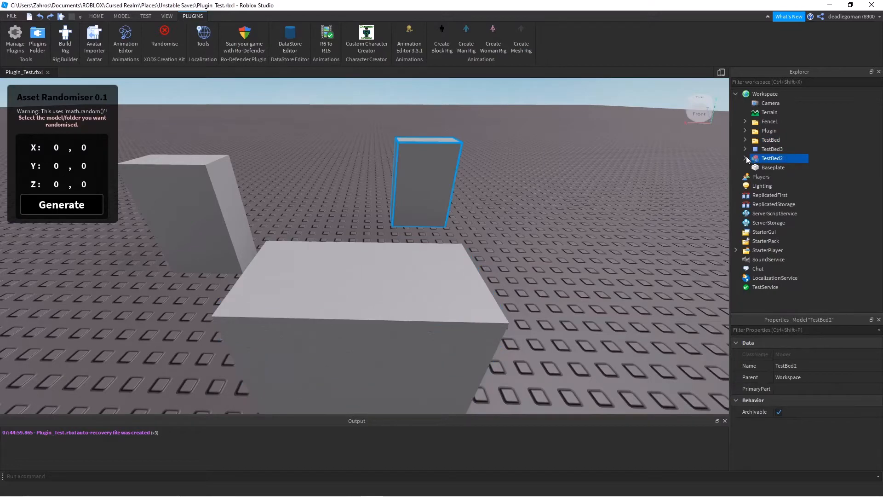
left_click(746, 158)
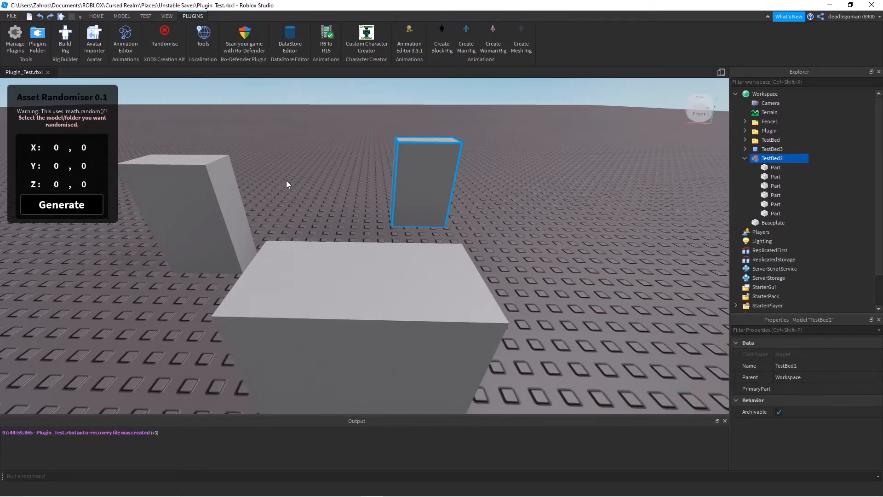
Set the randomiser's Y range to 5 and 10 and its Z range to 2 and 5, and generate on TestBed2
right_click_drag(286, 180, 286, 180)
key("w")
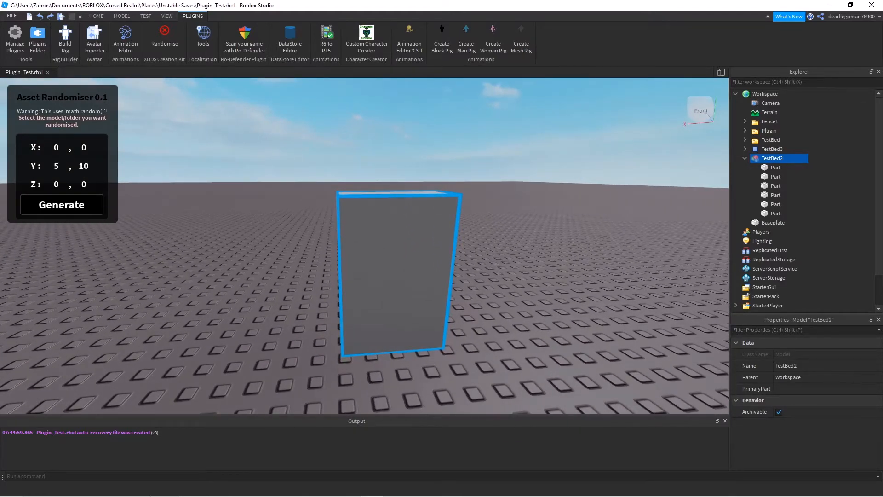
left_click(61, 184)
key("d")
right_click_drag(144, 229, 144, 229)
key("w")
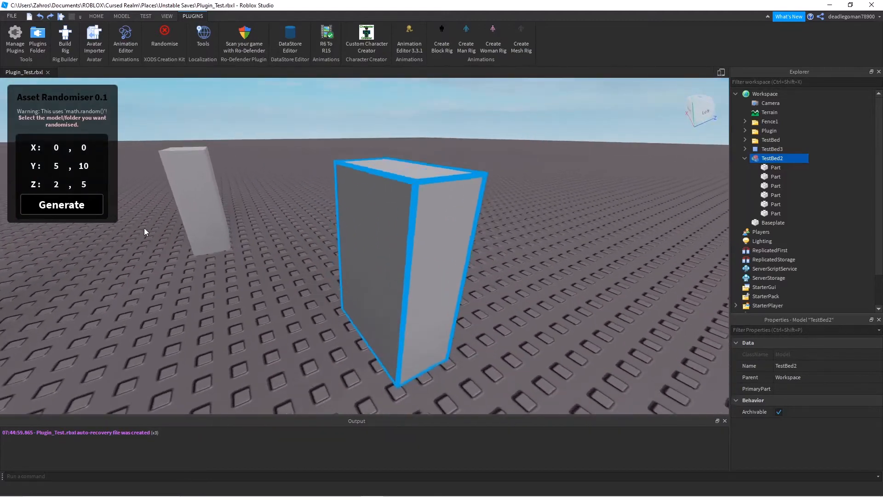
left_click(75, 207)
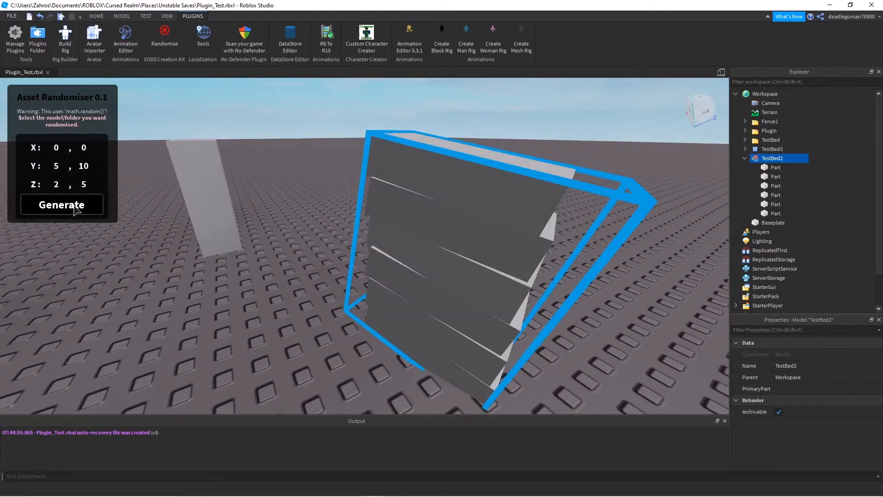
Generate the Y and Z rotation many more times on the TestBed2 model and inspect the stack from behind
left_click(75, 207)
left_click(75, 207)
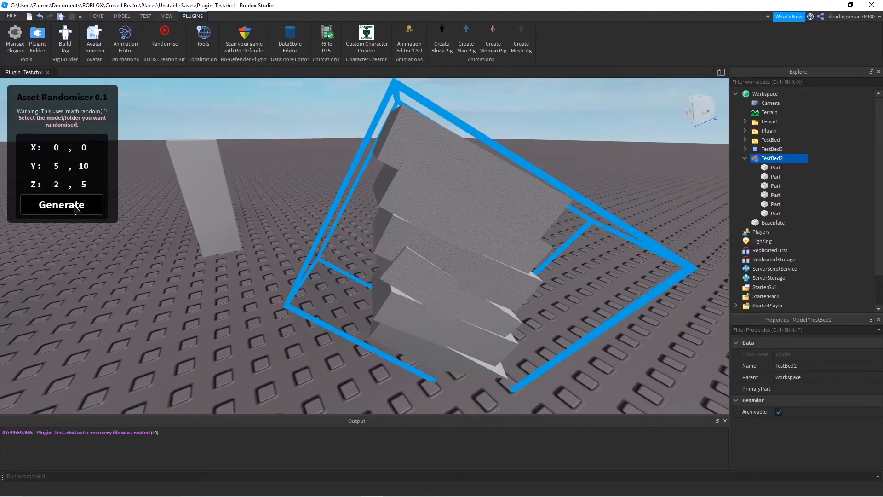
left_click(74, 205)
left_click(74, 205)
left_click(74, 206)
left_click(74, 206)
left_click(74, 206)
left_click(75, 206)
left_click(74, 205)
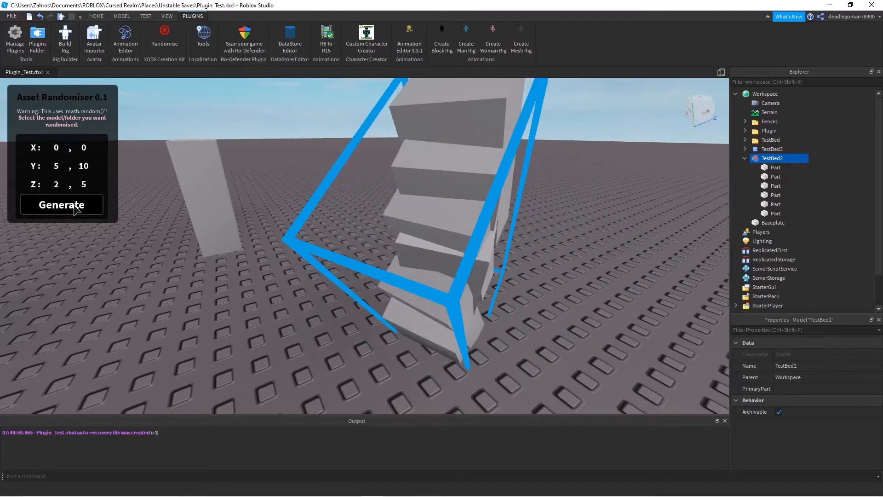
left_click(75, 206)
left_click(75, 207)
left_click(75, 207)
left_click(76, 208)
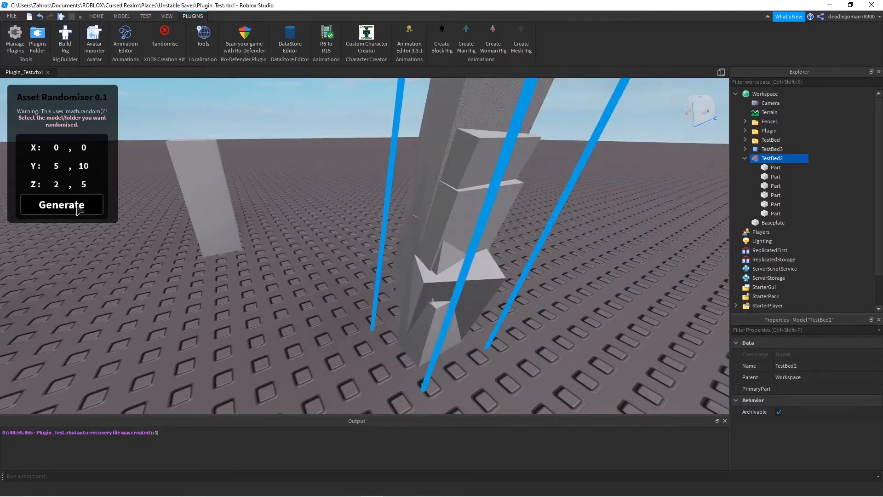
right_click_drag(315, 250, 312, 248)
key("d")
key("a")
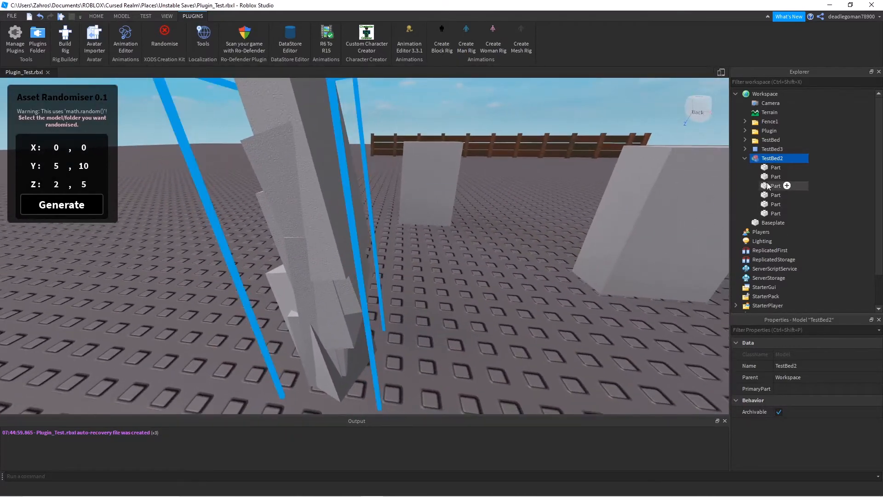
Select only the third part inside TestBed2, generate its rotation several times, and clear the selection
left_click(768, 185)
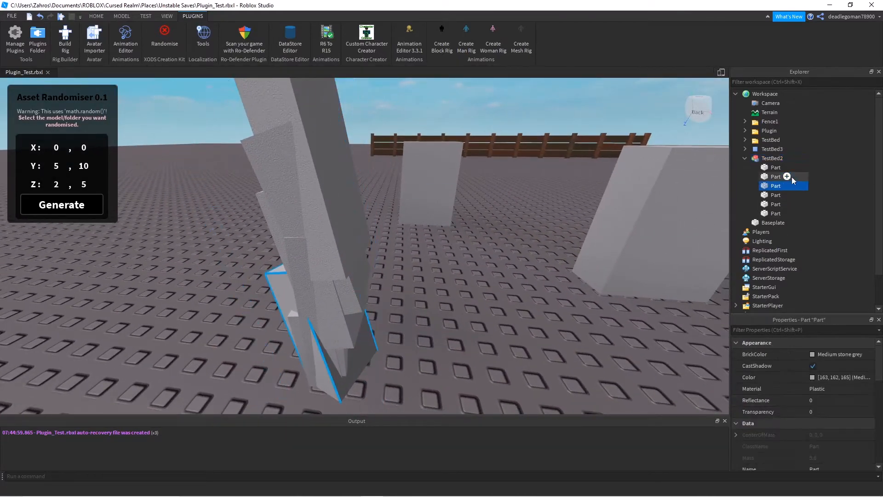
left_click(65, 206)
left_click(66, 206)
left_click(66, 206)
left_click(65, 205)
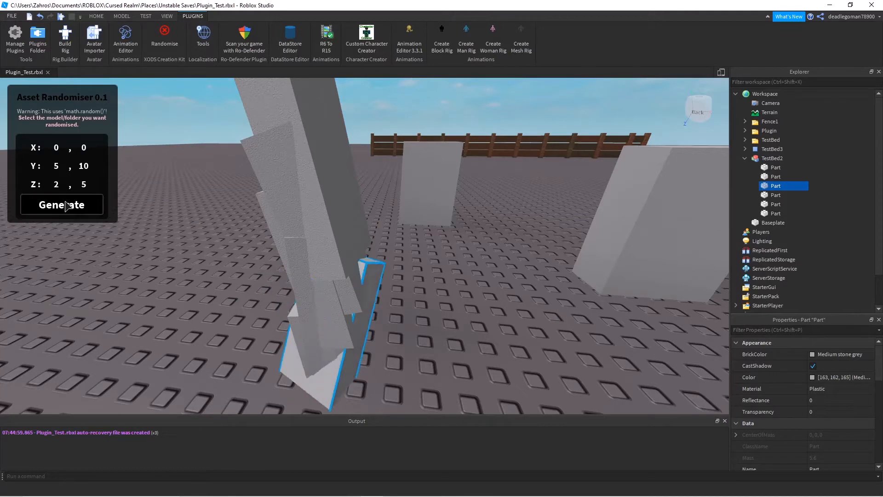
left_click(66, 205)
left_click(113, 256)
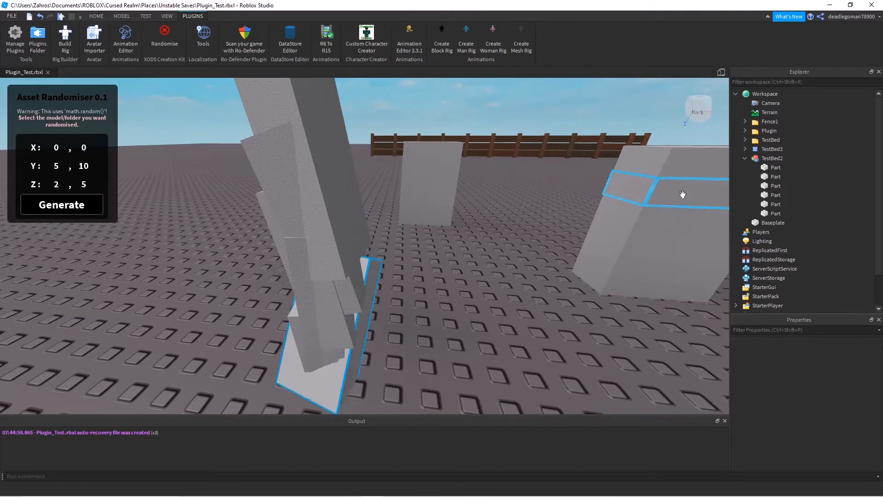
Undo all the random rotations on the single part and on the whole TestBed2 model
key("ctrl+z")
key("ctrl+z")
key("ctrl+z")
key("ctrl+z")
key("ctrl+z")
key("ctrl+z")
key("ctrl+z")
key("ctrl+z")
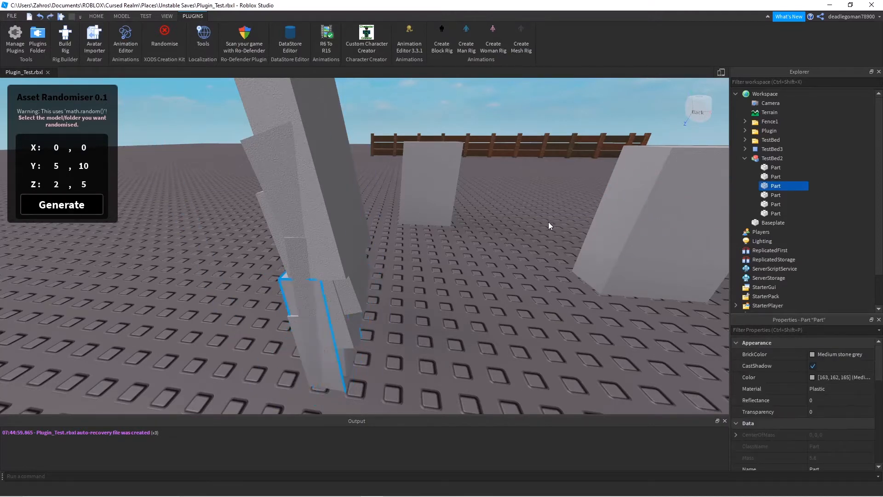
key("ctrl+z")
key("ctrl+z")
key("ctrl+z")
key("ctrl+z")
key("ctrl+z")
key("ctrl+z")
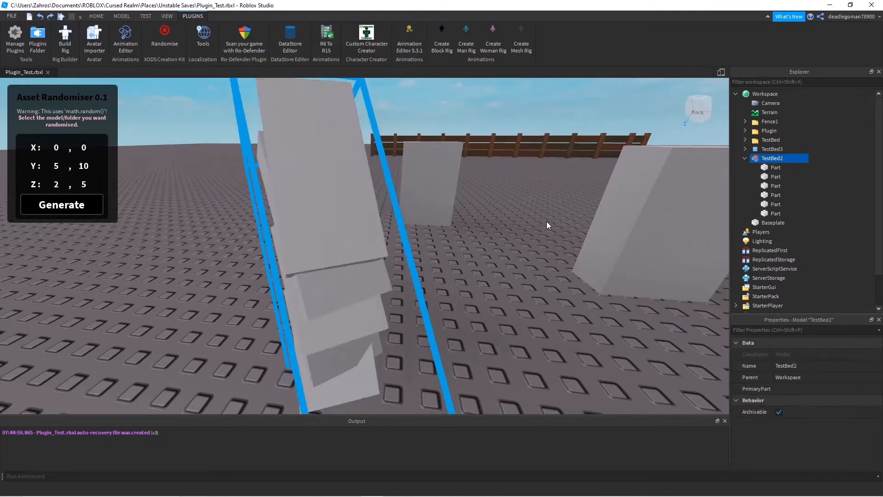
key("ctrl+z")
key("ctrl+z")
key("ctrl+z")
key("ctrl+z")
key("ctrl+z")
key("ctrl+z")
key("ctrl+z")
key("ctrl+z")
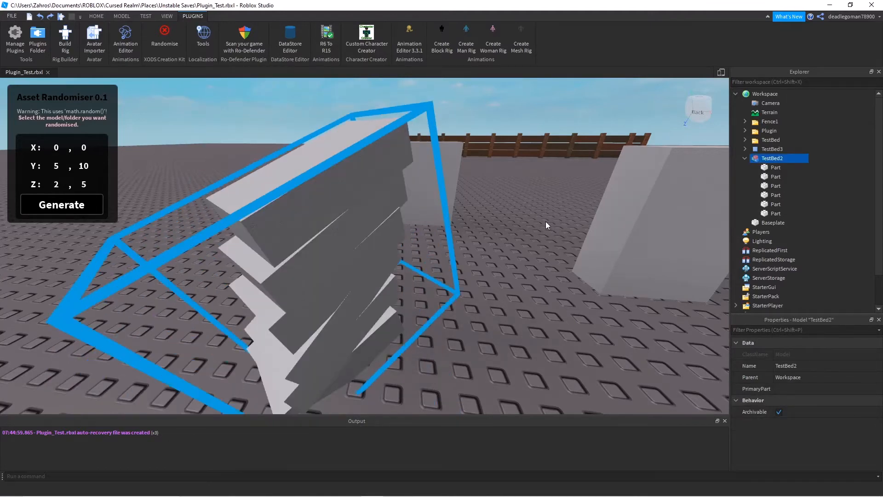
key("ctrl+z")
key("ctrl+z")
key("ctrl+z")
key("ctrl+z")
key("ctrl+z")
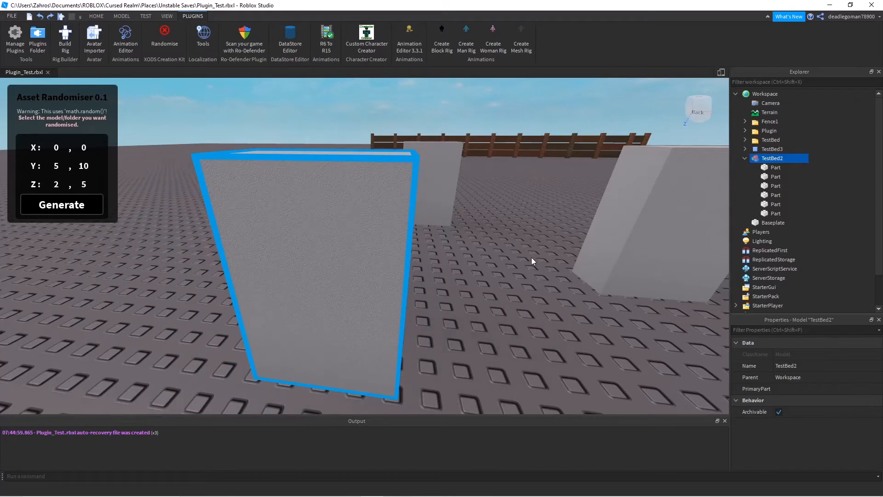
Collapse the TestBed2 model, select TestBed3, and focus the view on its stack
left_click(532, 266)
right_click_drag(532, 265, 539, 267)
key("d")
key("d")
key("e")
key("w")
key("q")
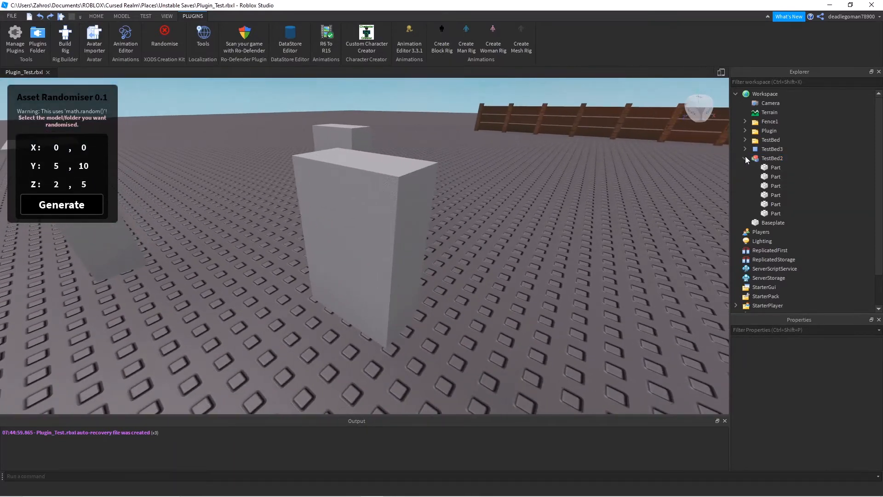
left_click(745, 158)
left_click(752, 151)
key("f")
right_click_drag(597, 213, 597, 214)
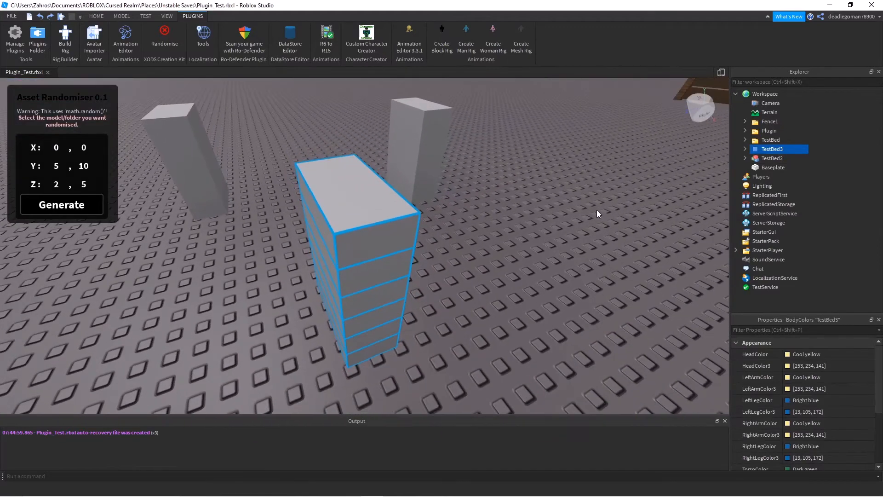
Compare the class types of TestBed2, TestBed and TestBed3 in their properties, ending with TestBed3 selected
left_click(757, 157)
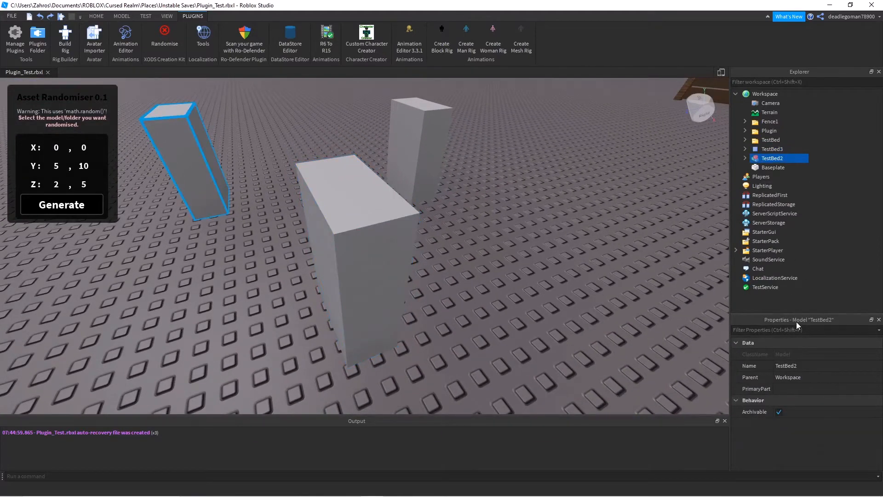
left_click(753, 140)
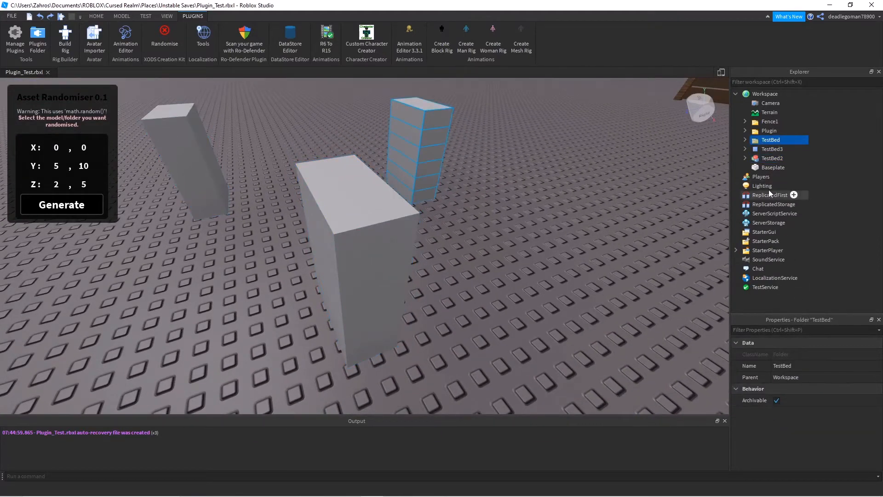
left_click(772, 149)
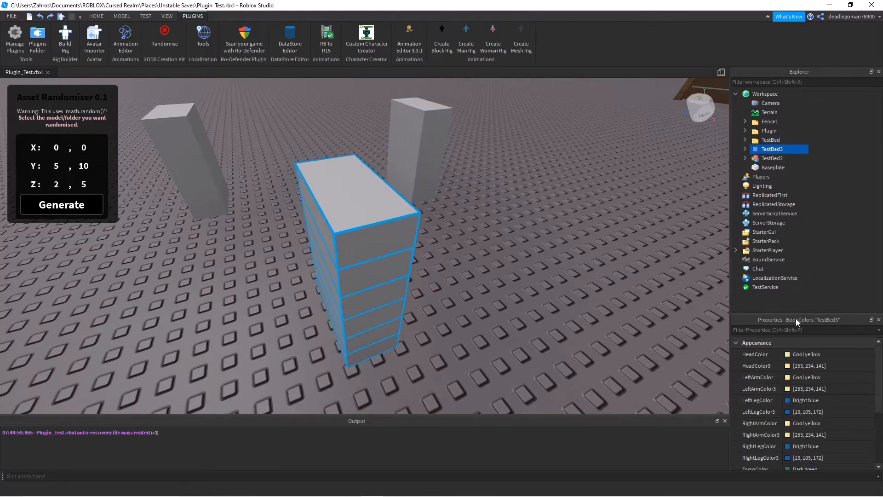
right_click_drag(665, 301, 654, 297)
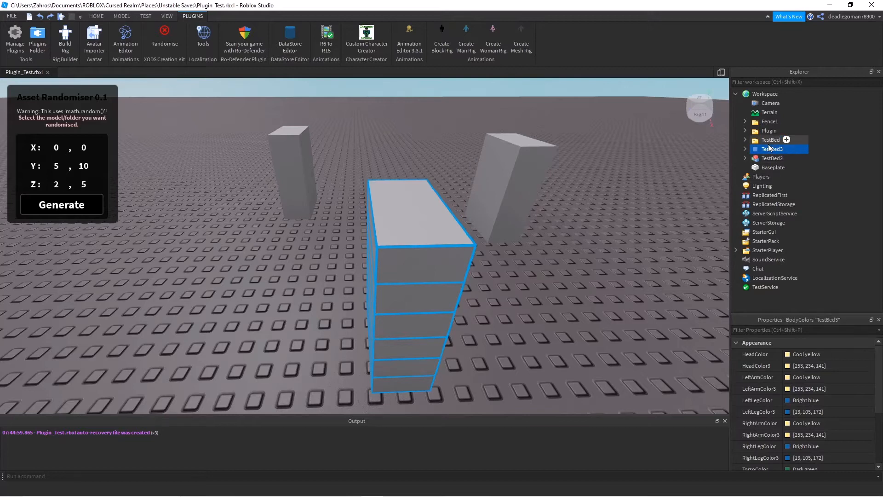
Recheck the TestBed folder and TestBed3 in their properties, try to generate random rotations on TestBed3, and clear the selection
left_click(755, 142)
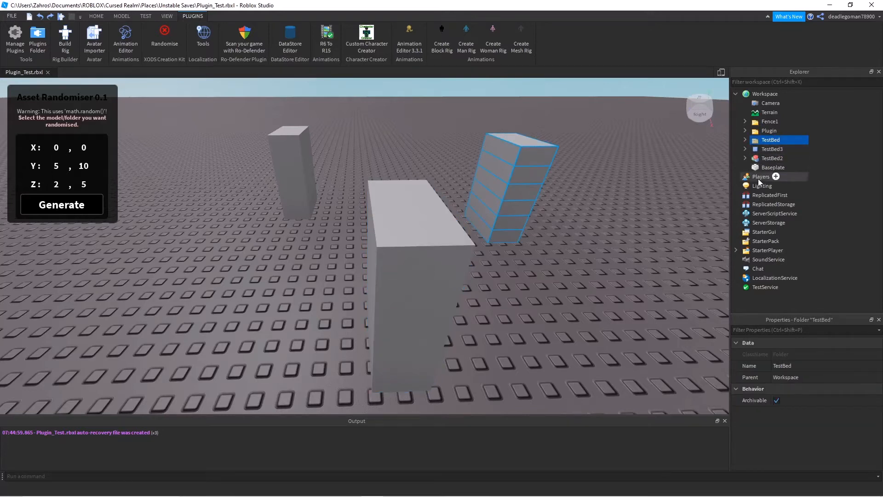
left_click(759, 158)
left_click(764, 149)
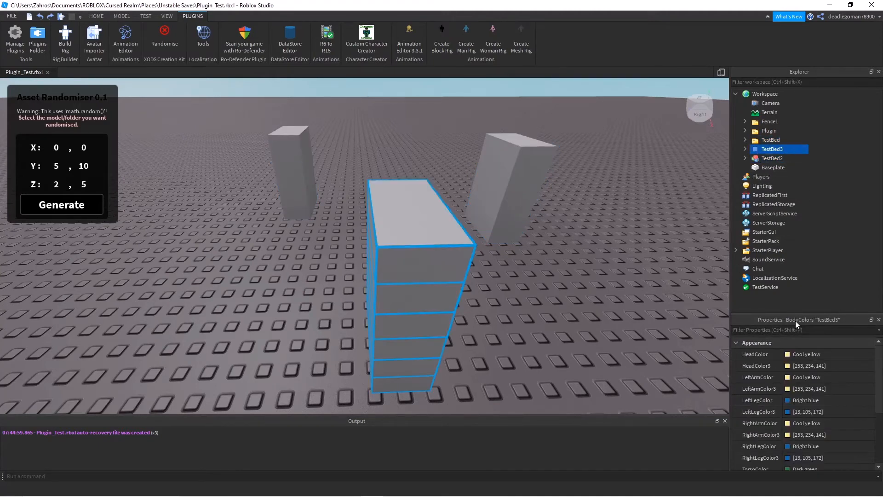
left_click(75, 205)
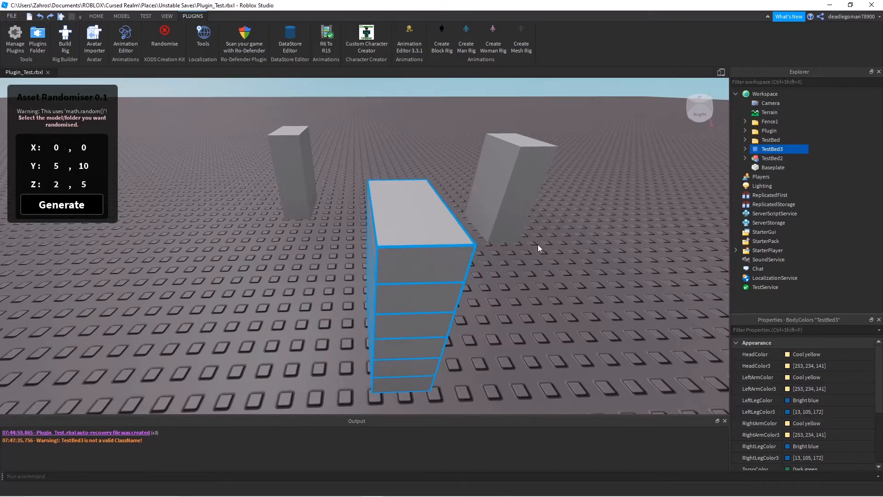
right_click_drag(538, 245, 539, 244)
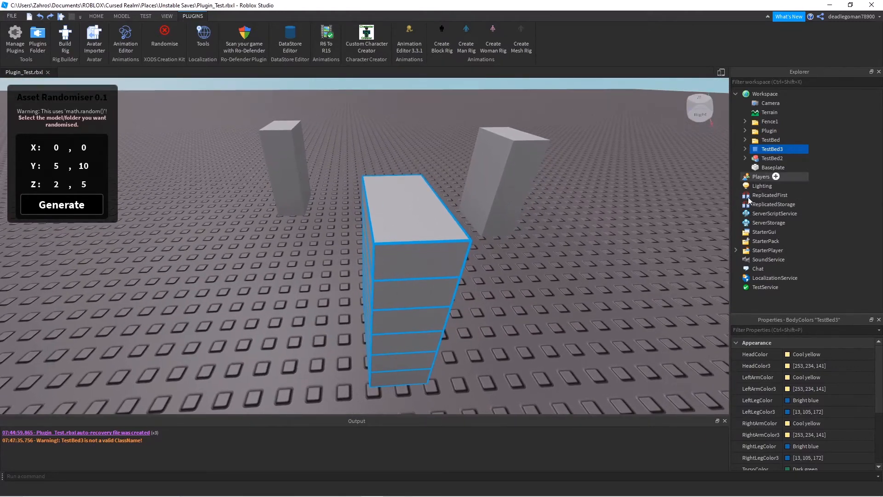
right_click(759, 151)
left_click(676, 189)
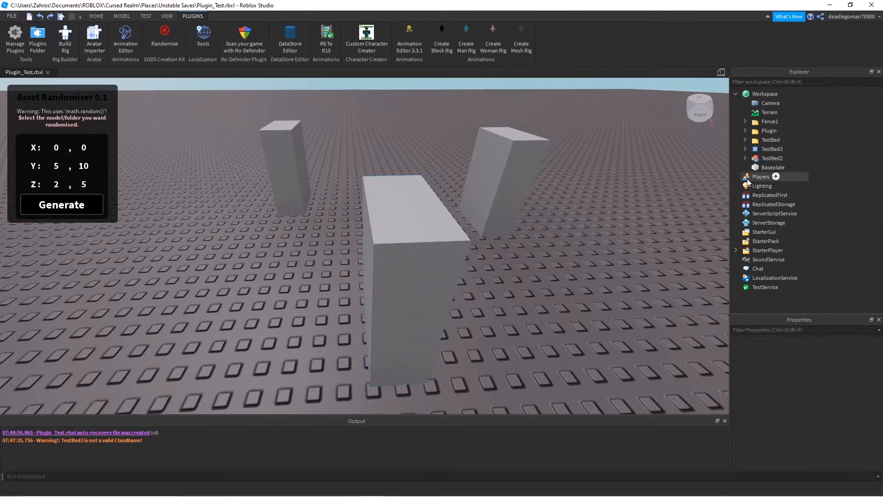
Try to generate random rotations on the whole Workspace, and clear the selection
left_click(758, 94)
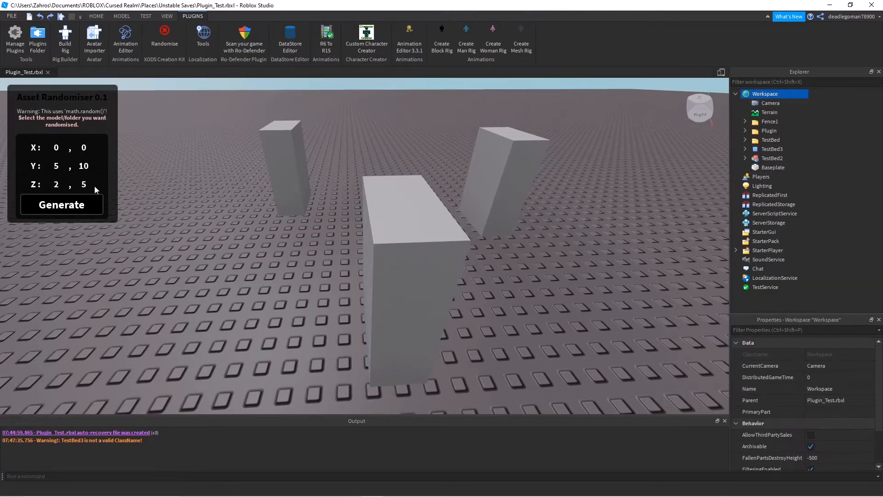
left_click(79, 204)
left_click(201, 281)
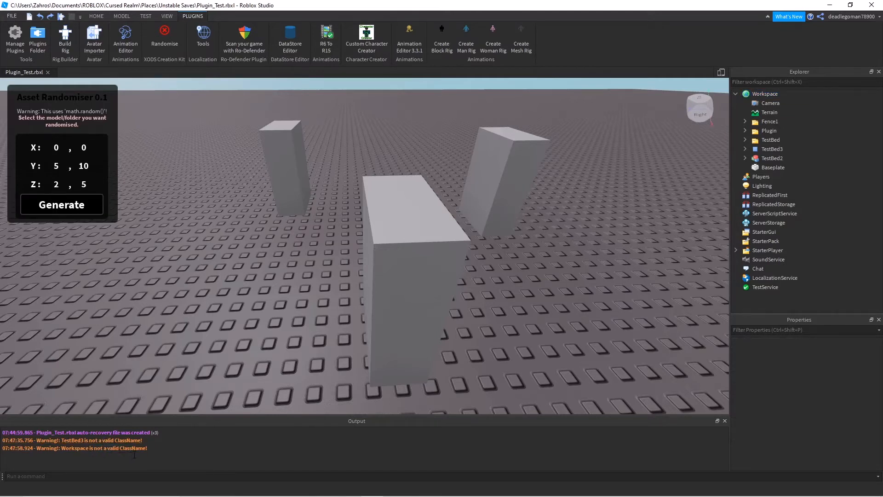
Highlight the TestBed, TestBed3 and TestBed2 containers in turn, then clear the selection and look over the three stacks
left_click(757, 141)
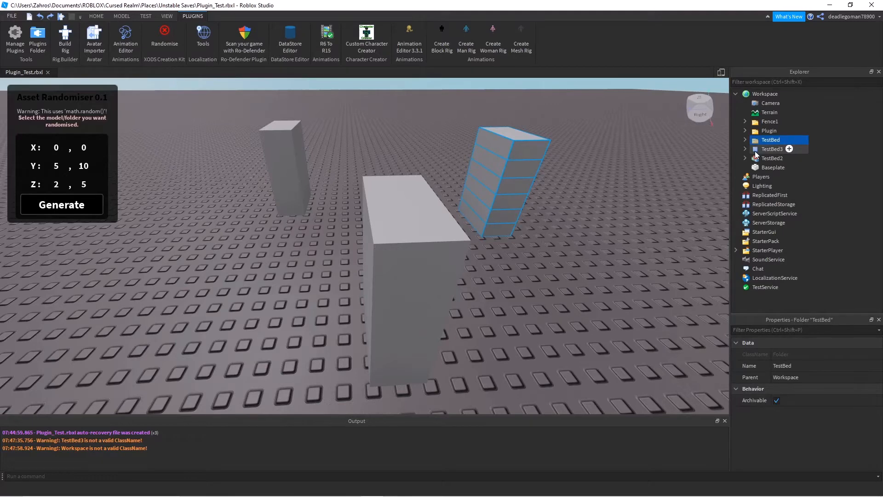
left_click(756, 151)
left_click(756, 159)
left_click(587, 253)
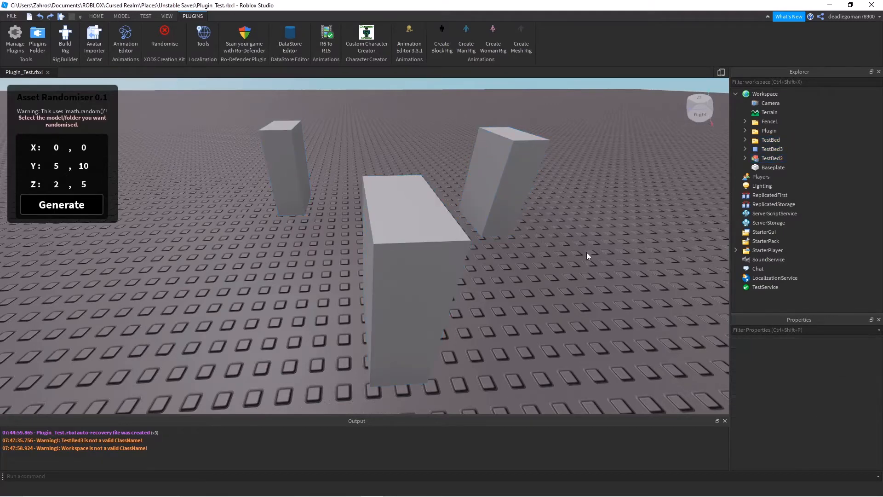
key("d")
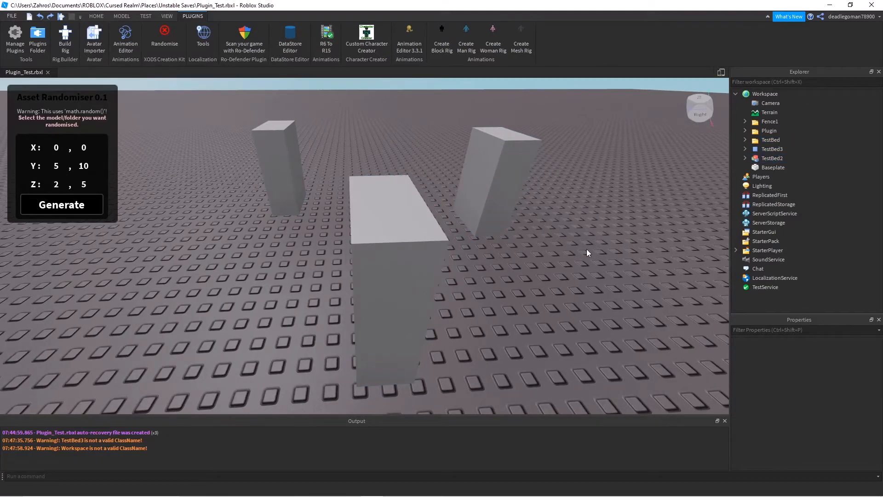
key("w")
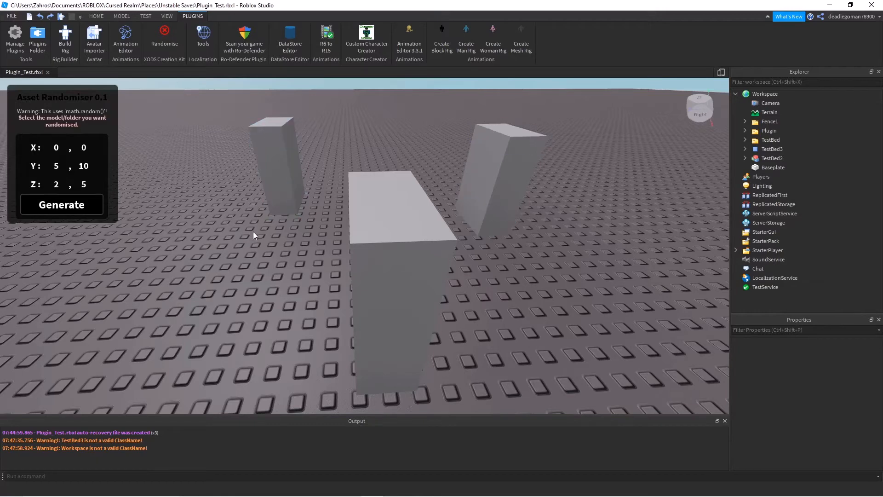
right_click_drag(599, 244, 602, 239)
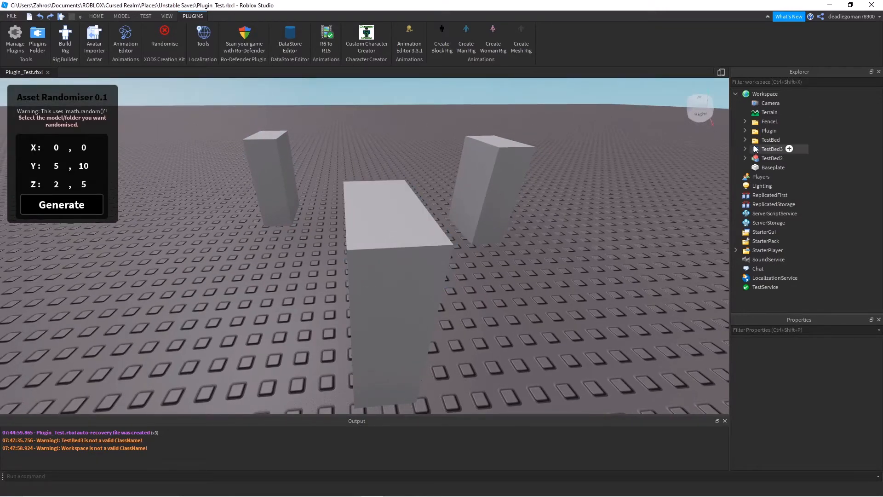
Select and focus the TestBed folder, and set the rotation ranges to 20 to 40 for Y and 0 to 0 for Z
left_click(770, 140)
key("f")
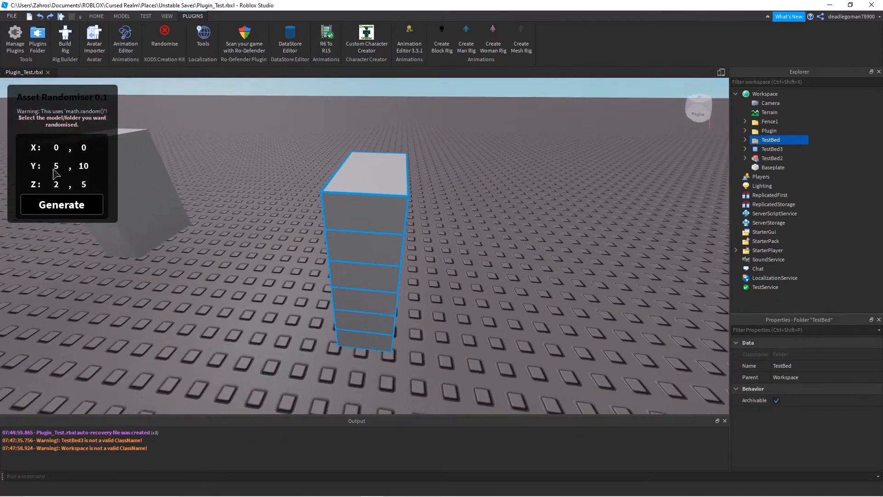
left_click(55, 168)
type("0")
left_click(57, 184)
type("0")
left_click(84, 184)
type("0")
left_click(60, 171)
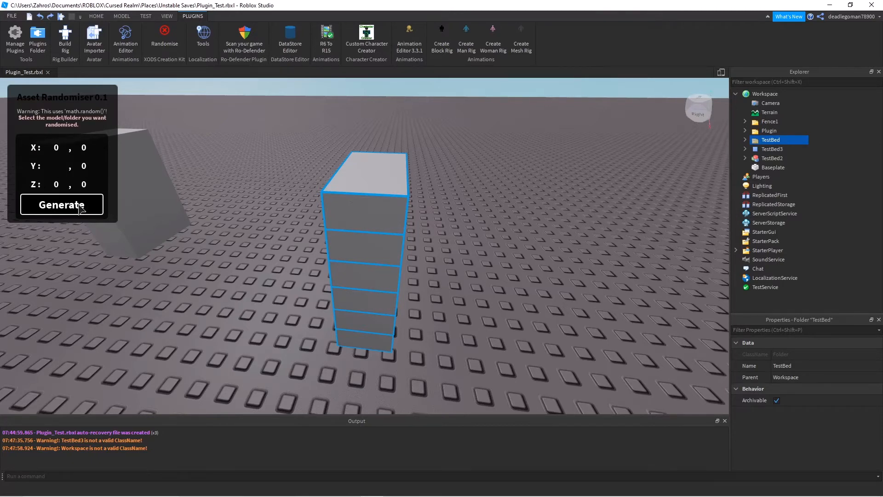
type("20")
left_click(84, 169)
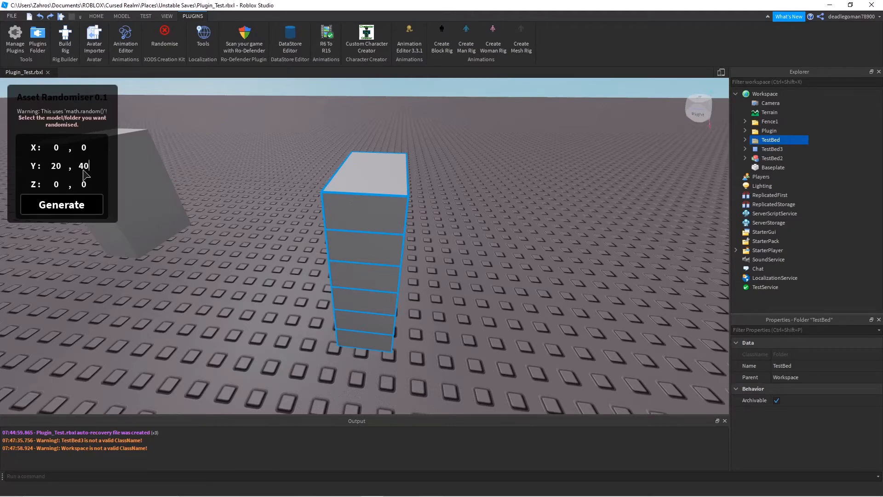
Generate random rotations on the TestBed folder several times using the Y range of 20 to 40
left_click(68, 206)
left_click(68, 207)
left_click(68, 206)
left_click(68, 206)
left_click(67, 206)
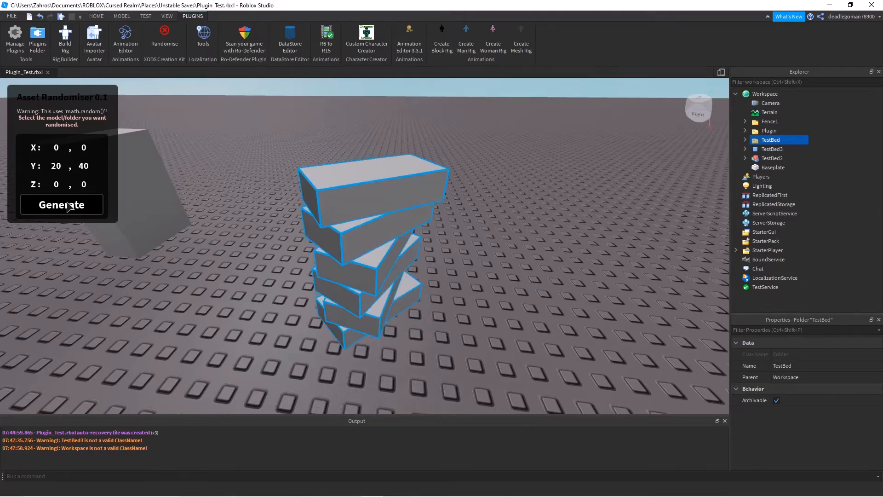
left_click(69, 206)
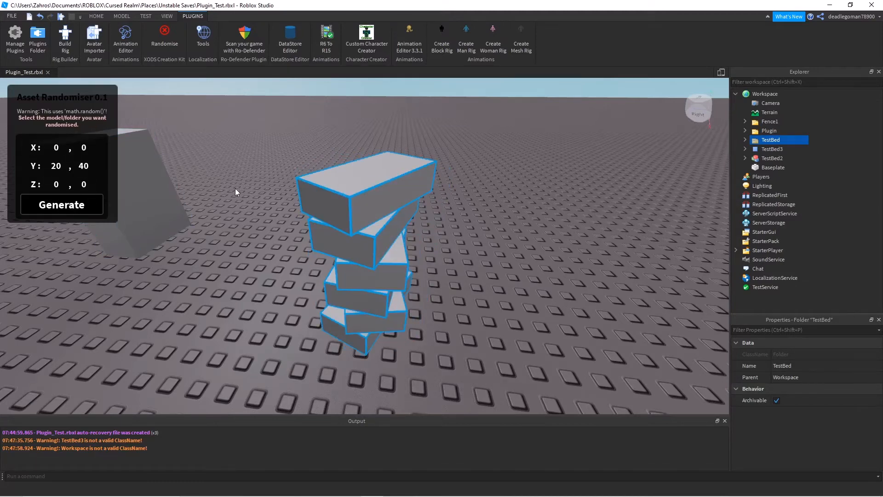
Undo the random rotations generated on TestBed with the 20 to 40 Y range
key("ctrl+z")
key("ctrl+z")
key("ctrl+z")
key("ctrl+z")
key("ctrl+z")
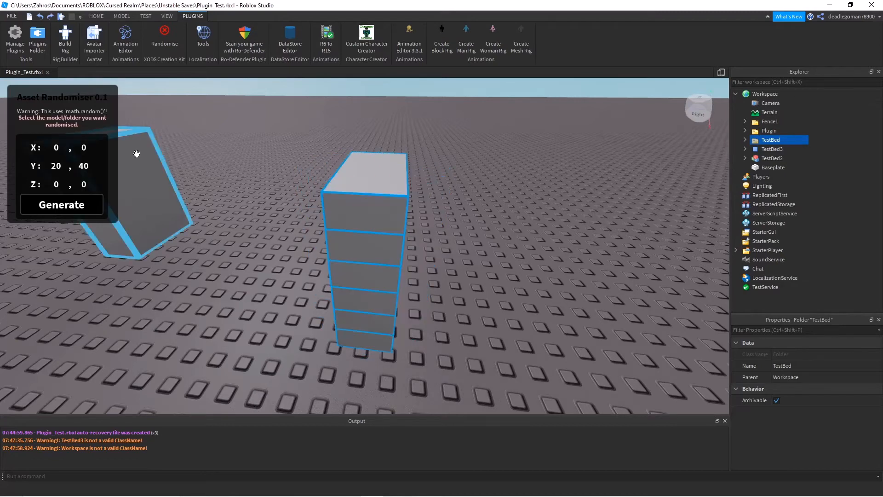
Set the Y range to 80 to 100 and generate random rotations on the TestBed folder several times
left_click(58, 166)
type("80")
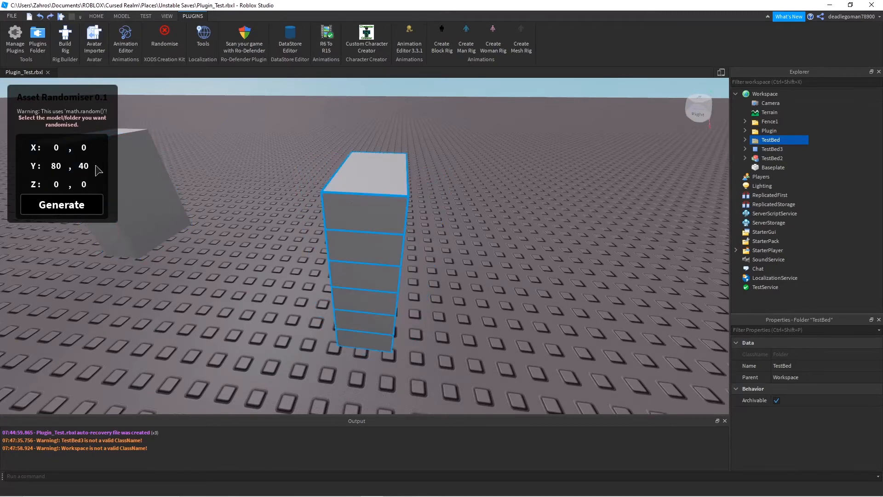
left_click(88, 170)
type("100")
left_click(81, 202)
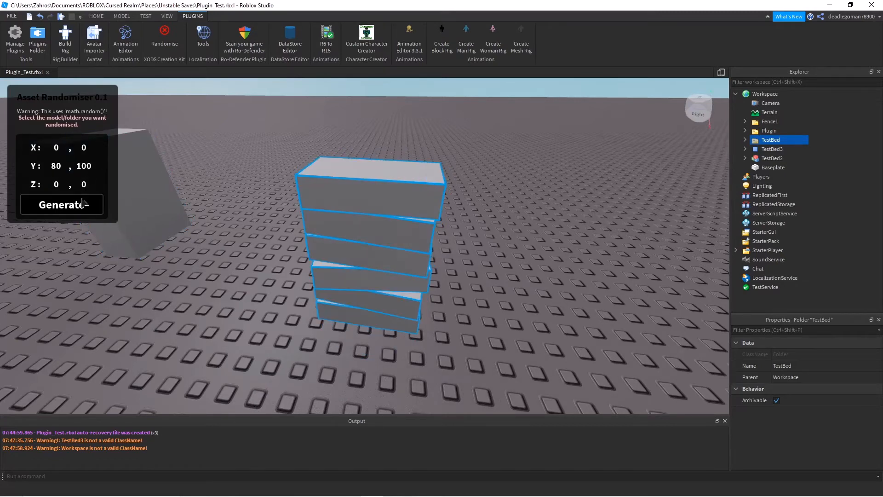
left_click(82, 202)
left_click(82, 202)
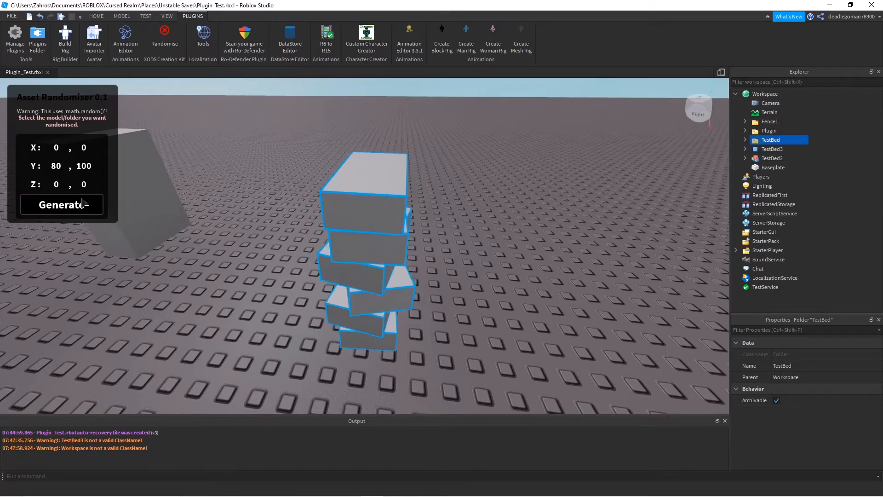
left_click(82, 203)
left_click(82, 202)
left_click(82, 202)
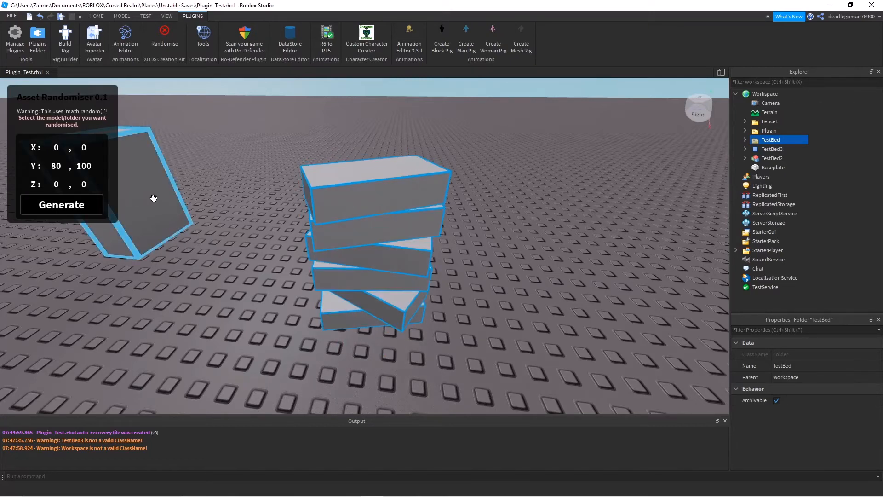
Undo all the random rotations generated on TestBed with the 80 to 100 Y range
key("ctrl+z")
key("ctrl+z")
key("ctrl+z")
key("ctrl+z")
key("ctrl+z")
key("ctrl+z")
key("ctrl+z")
key("ctrl+z")
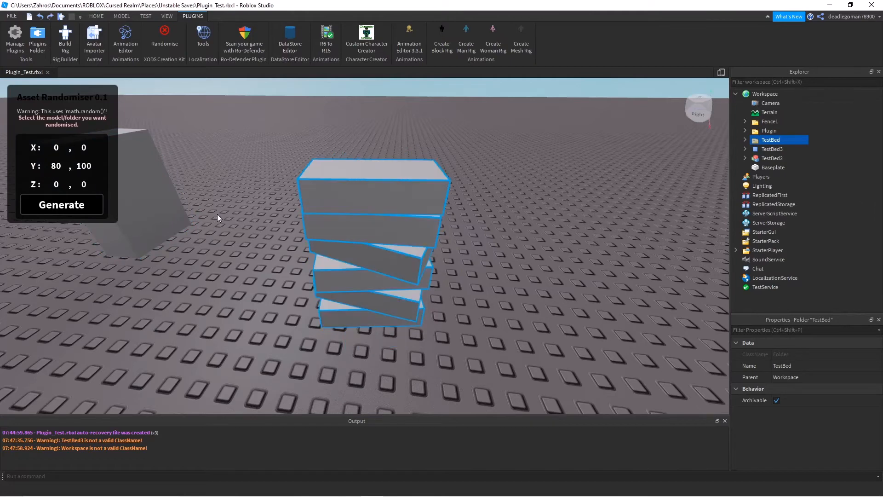
key("ctrl+z")
key("ctrl+z")
key("ctrl+z")
key("ctrl+z")
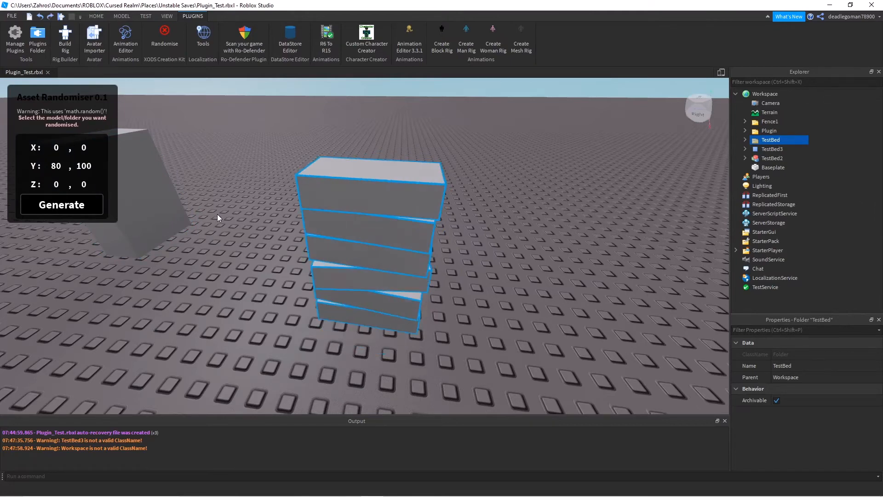
key("ctrl+z")
key("ctrl+z")
key("ctrl+z")
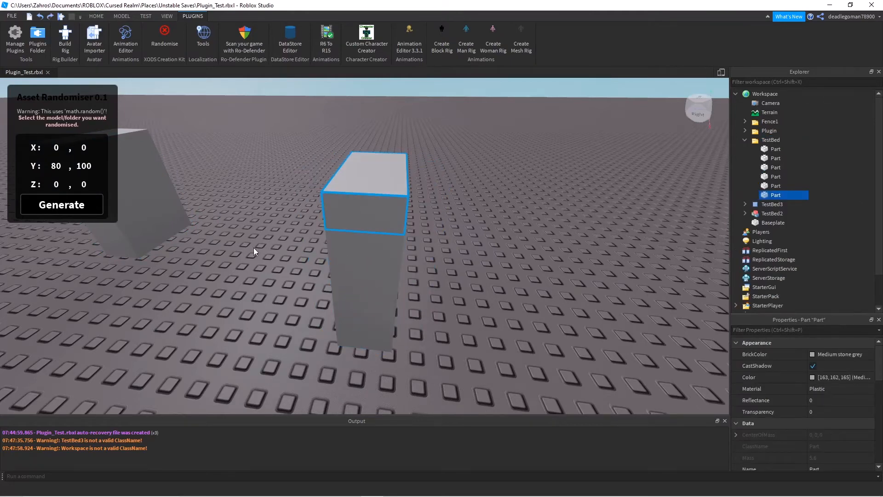
Reset the Y rotation range to 0 to 0
left_click(54, 165)
type("0")
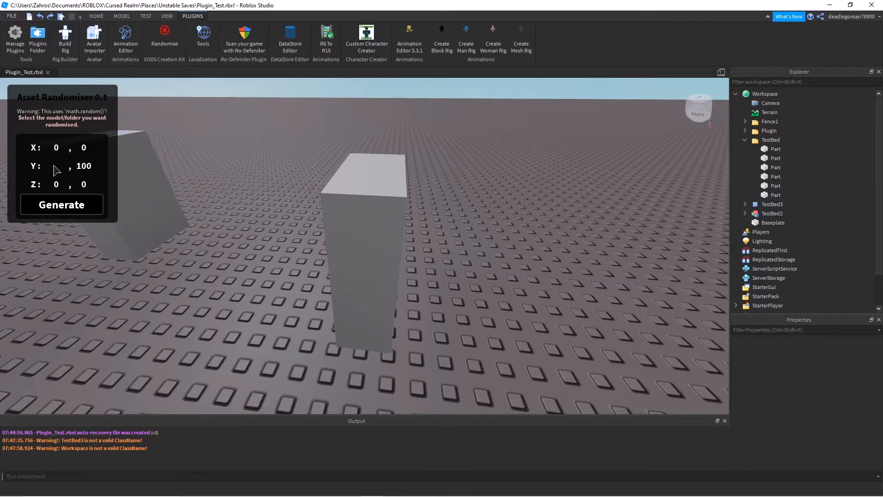
left_click(84, 167)
type("0")
Fly over to the wooden fence and examine its posts and boards along the whole row
right_click_drag(206, 214, 200, 214)
key("s")
key("w")
key("a")
key("w")
key("a")
key("w")
key("q")
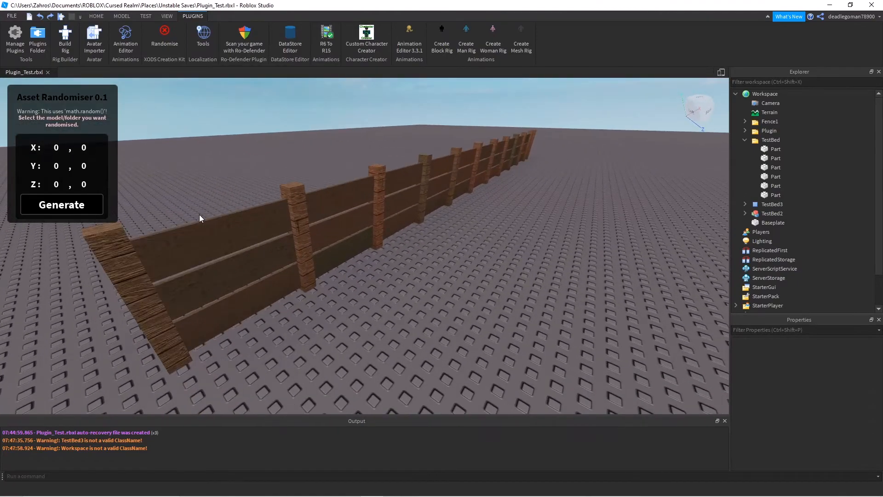
key("w")
key("e")
key("s")
key("a")
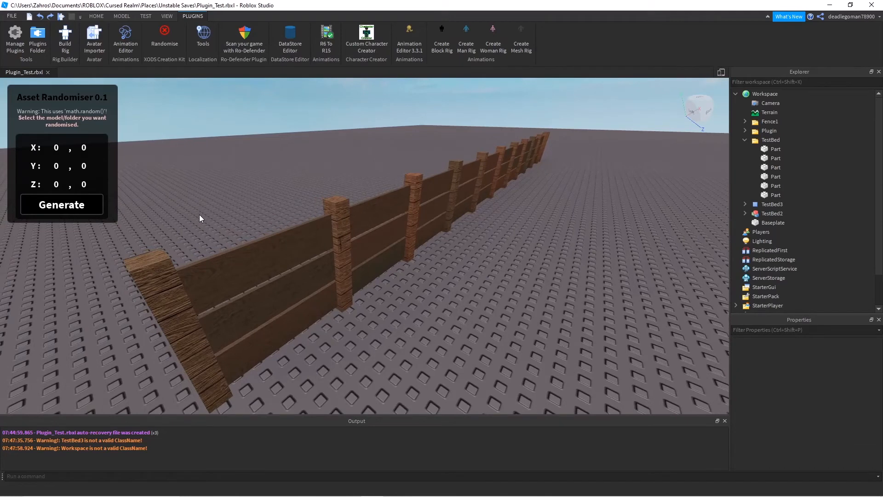
Collapse TestBed, expand and select the Fence1 folder, and generate its rotation with all ranges at 0
left_click(744, 139)
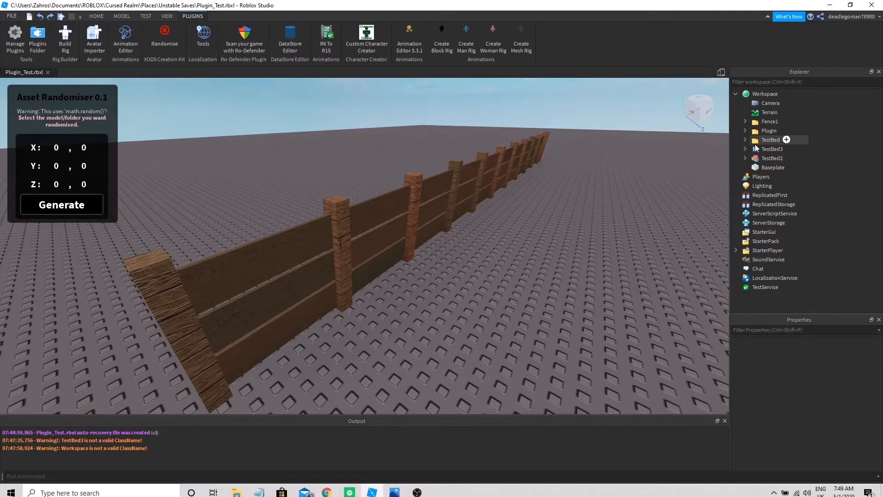
left_click(745, 121)
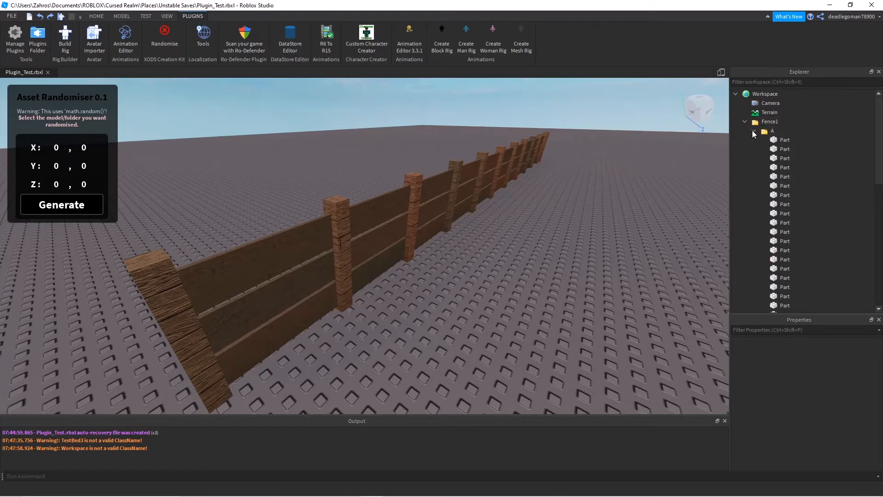
left_click(755, 131)
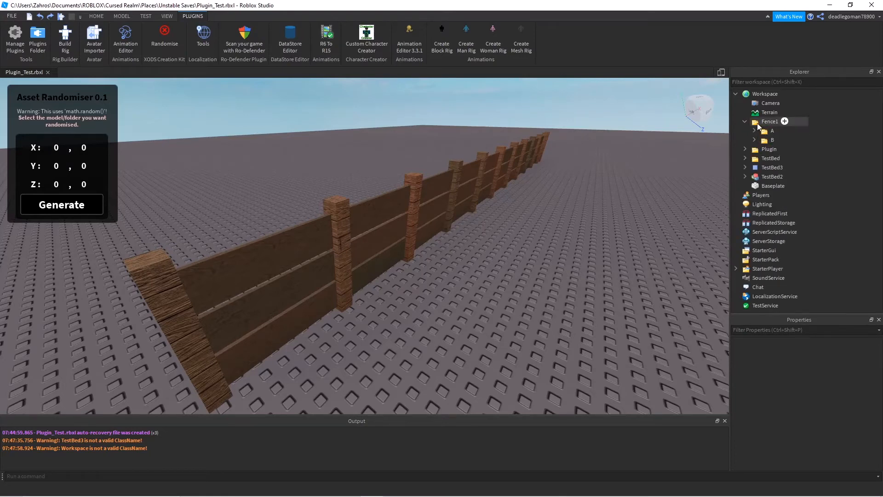
left_click(744, 124)
left_click(92, 206)
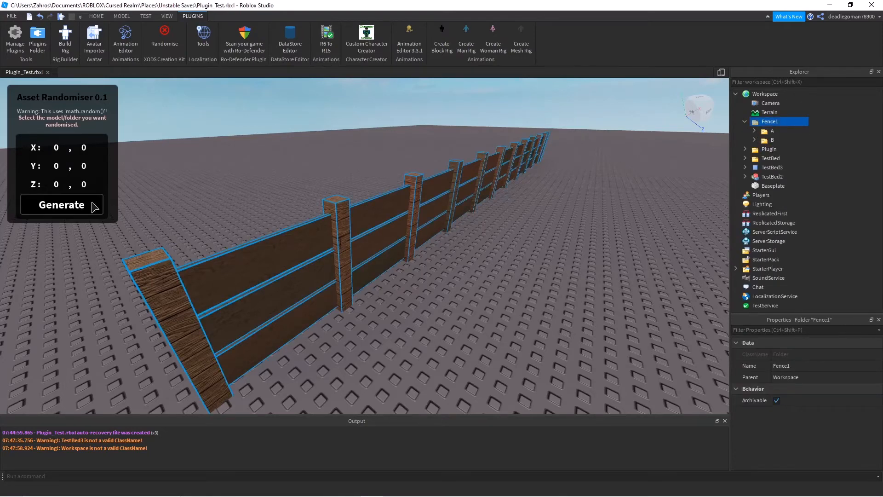
right_click_drag(203, 196, 203, 196)
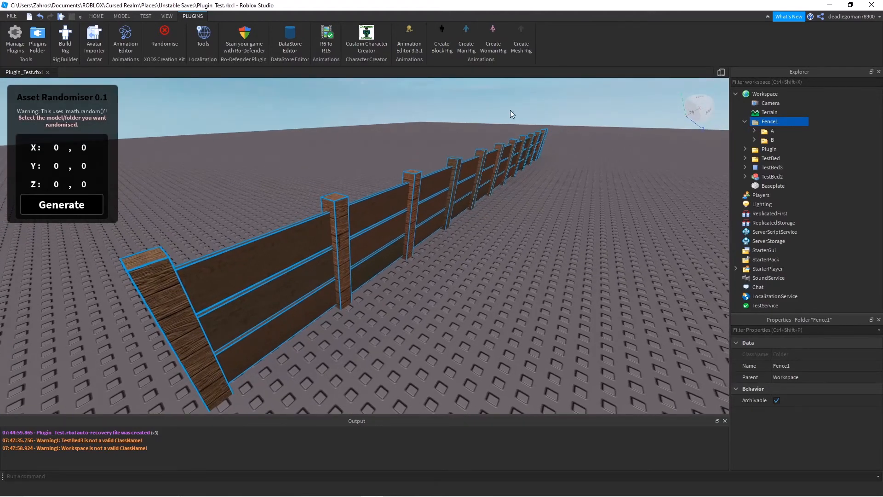
Examine which fence pieces subfolders A and B of Fence1 contain, expanding A and ending with it selected
left_click(766, 132)
left_click(766, 140)
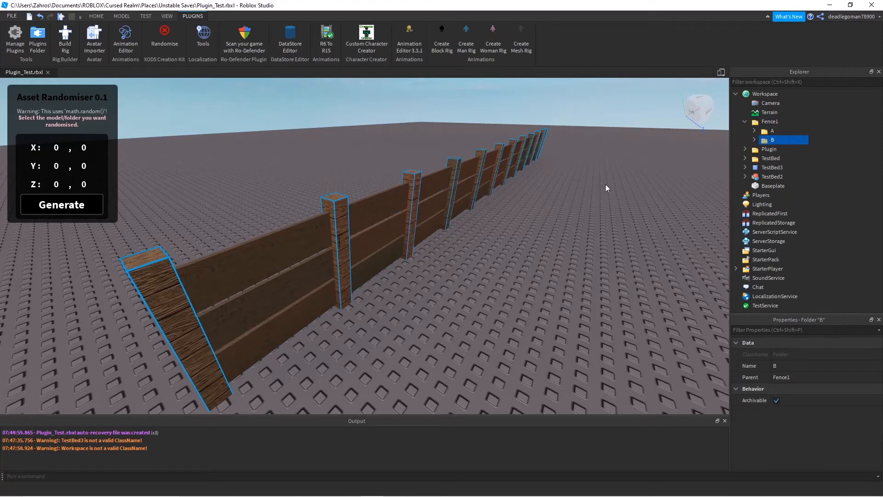
left_click(754, 131)
left_click(765, 132)
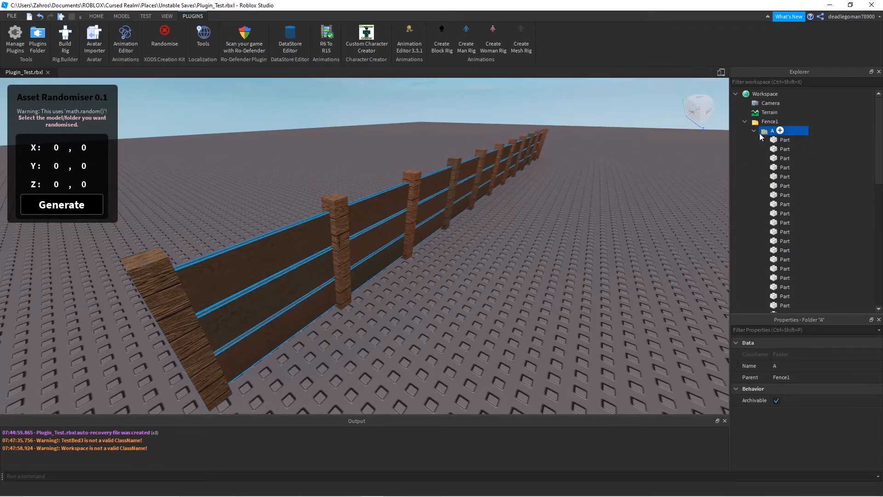
Set the X rotation range to 10 to 12 and generate the rotation for the boards in Fence1's folder A
scroll(773, 147, "down", 3)
scroll(773, 154, "down", 3)
scroll(775, 158, "up", 6)
type("10")
left_click(86, 152)
type("12")
left_click(78, 208)
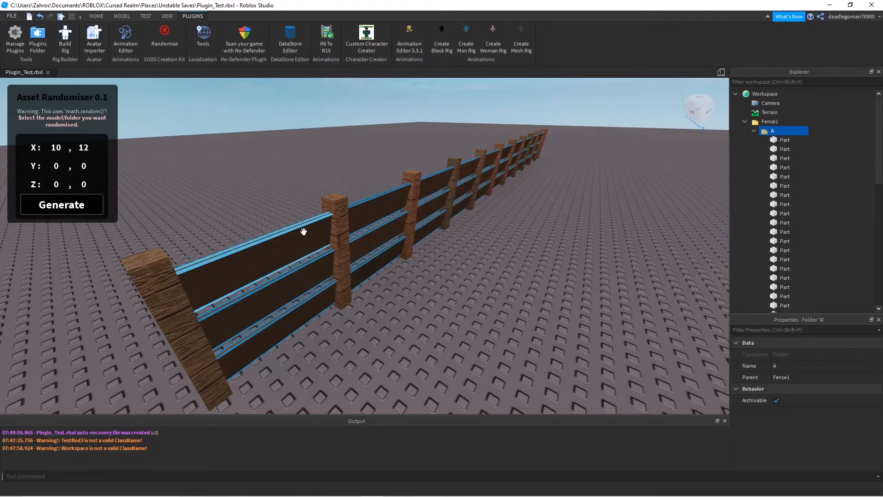
Fly around to the other side of the fence and examine the tilt of the boards between the posts
key("w")
right_click_drag(304, 237, 304, 236)
key("a")
key("w")
key("a")
key("e")
key("d")
key("q")
left_click(430, 260)
right_click_drag(431, 260, 433, 258)
key("w")
key("w")
key("e")
key("a")
left_click(433, 259)
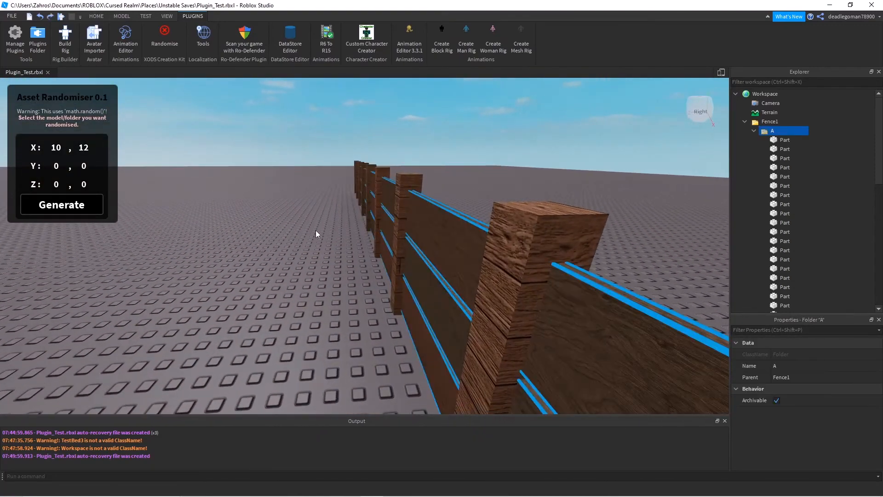
Set the X rotation range to -10 to 10 and generate folder A's board rotations several times
left_click(54, 150)
type("-10")
left_click(91, 147)
type("10")
left_click(83, 208)
right_click_drag(247, 252, 247, 272)
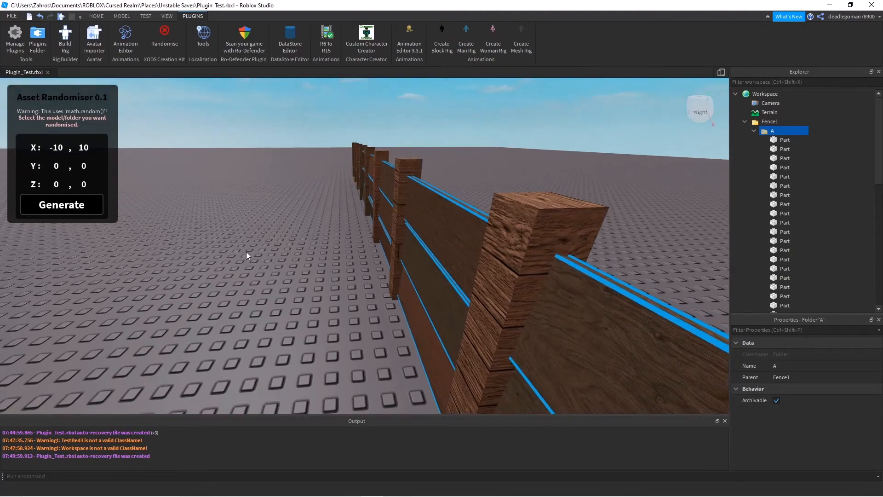
left_click(76, 205)
left_click(90, 206)
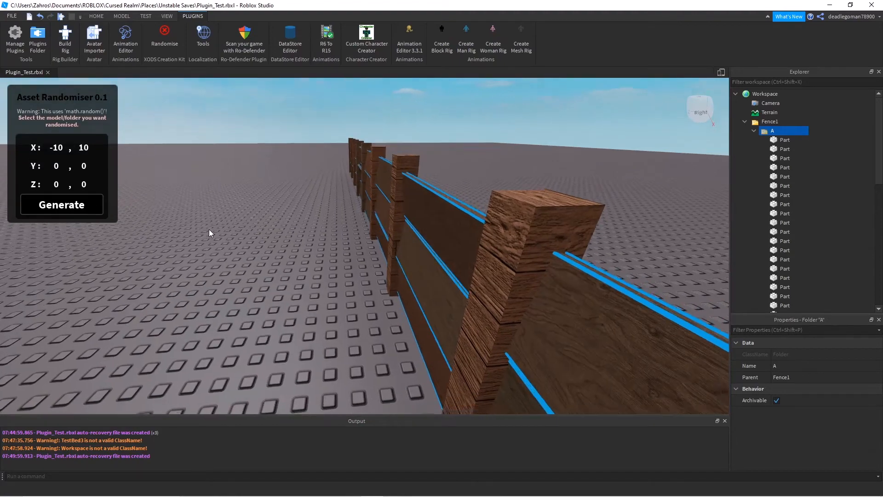
Deselect folder A and examine the randomly tilted boards from above, up close and along the whole fence
right_click_drag(209, 229, 222, 252)
scroll(223, 251, "down", 3)
left_click(224, 253)
scroll(224, 254, "up", 1)
scroll(223, 253, "down", 3)
scroll(223, 252, "up", 6)
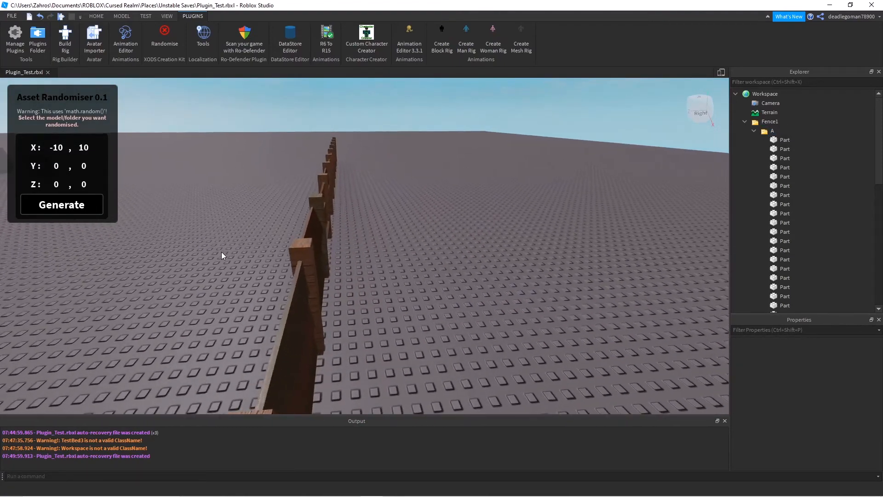
key("w")
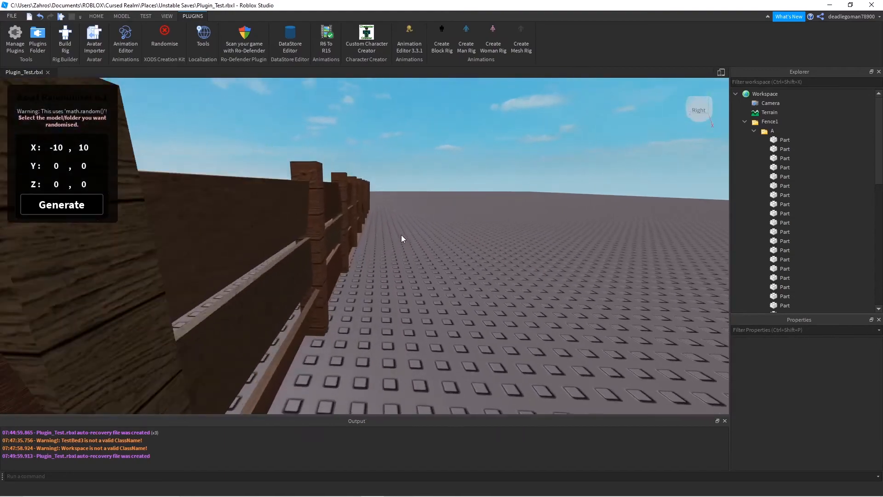
key("e")
key("s")
right_click_drag(401, 238, 401, 237)
scroll(401, 237, "down", 3)
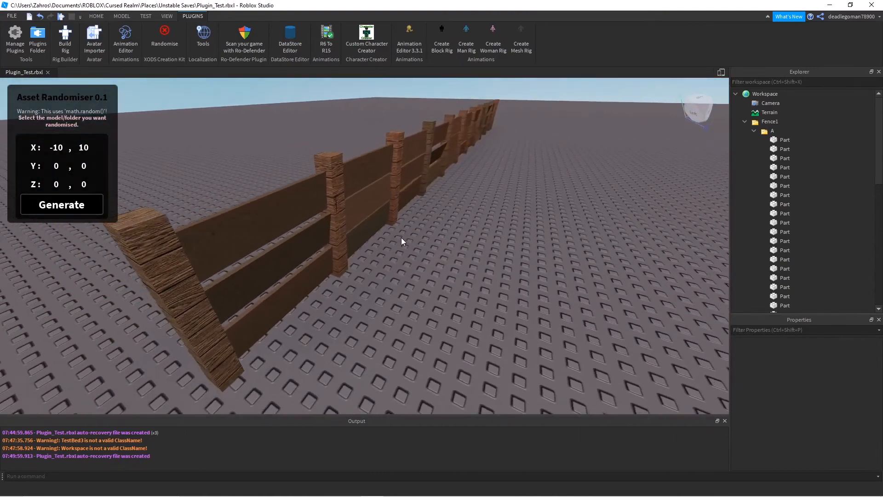
scroll(451, 226, "up", 2)
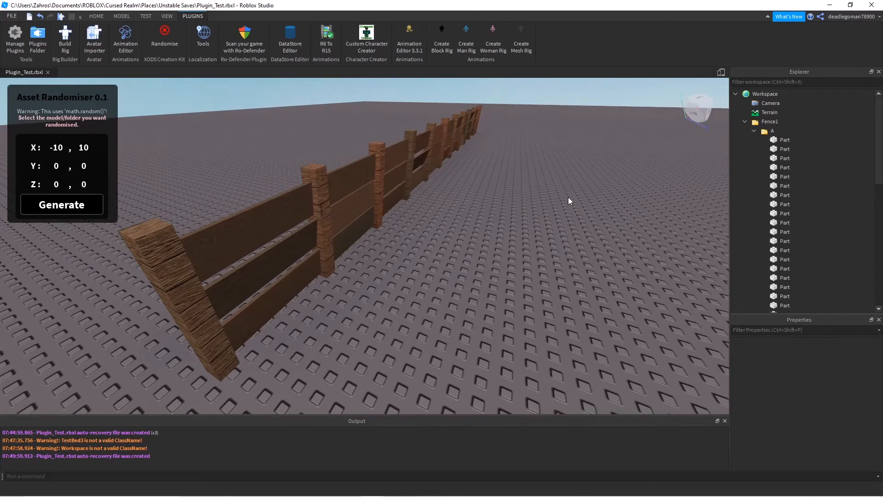
Collapse folder A, expand and select folder B, and generate its post rotations within the -10 to 10 X range
left_click(754, 131)
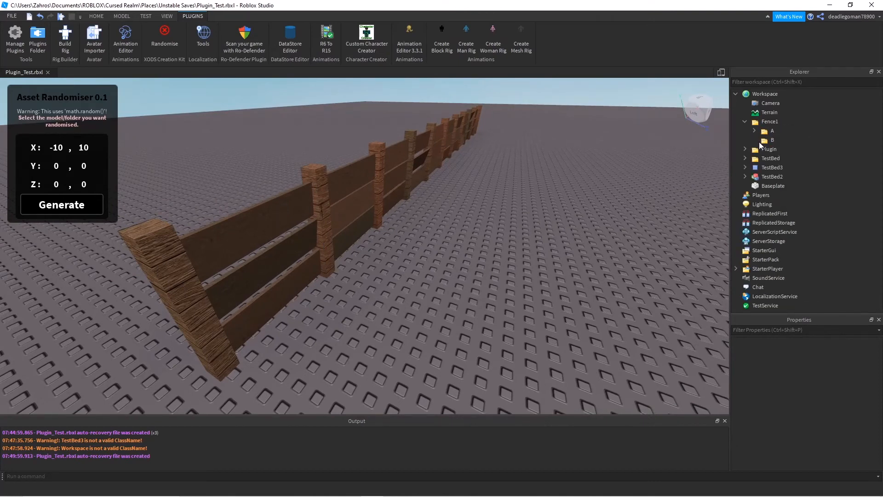
double_click(764, 141)
left_click(69, 212)
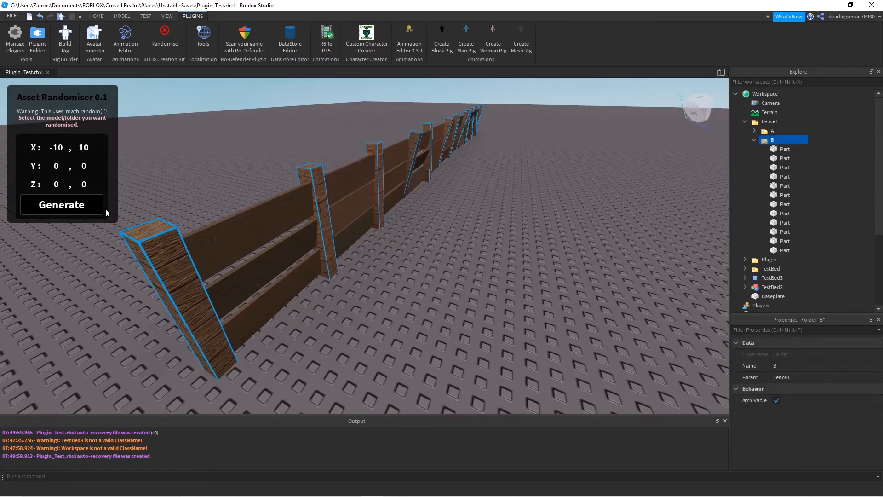
Narrow the X rotation range to -5 to 5 and generate the rotation for the fence posts in folder B
right_click_drag(158, 195, 189, 183)
key("a")
key("w")
left_click(56, 148)
type("-")
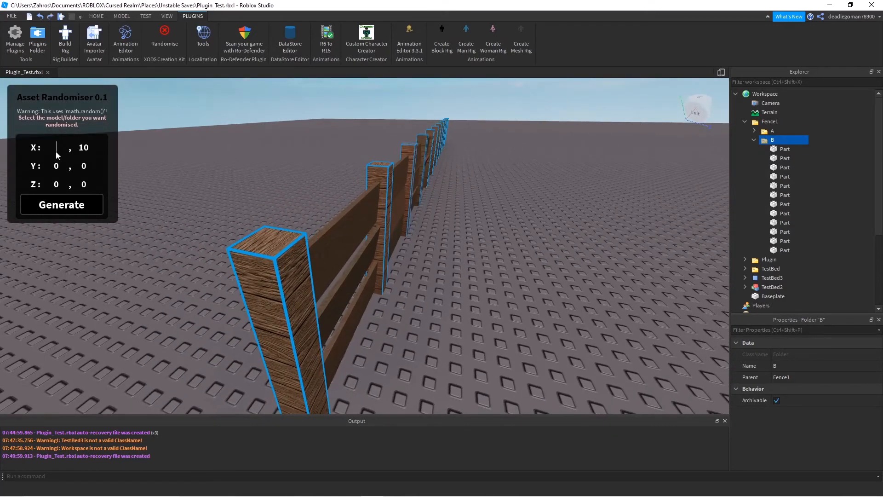
type("5")
left_click(82, 204)
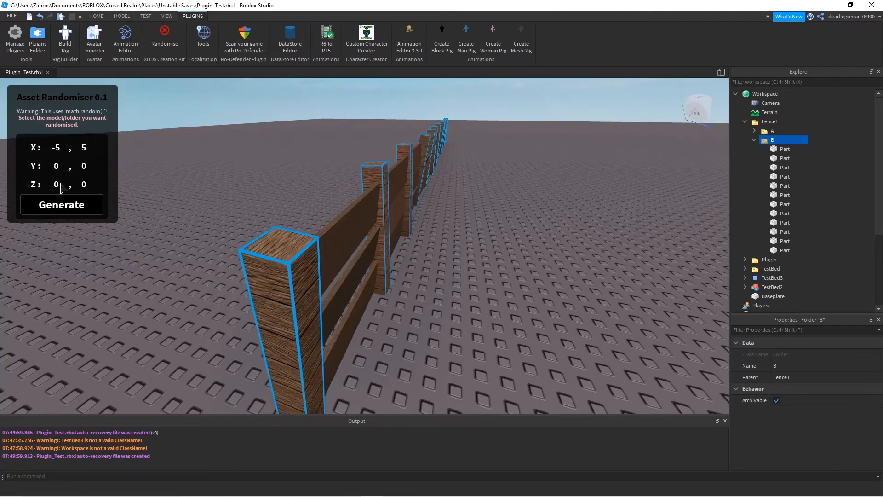
Try a Z rotation range of 10 to 11 on folder B's fence posts and undo the generated rotation
type("10")
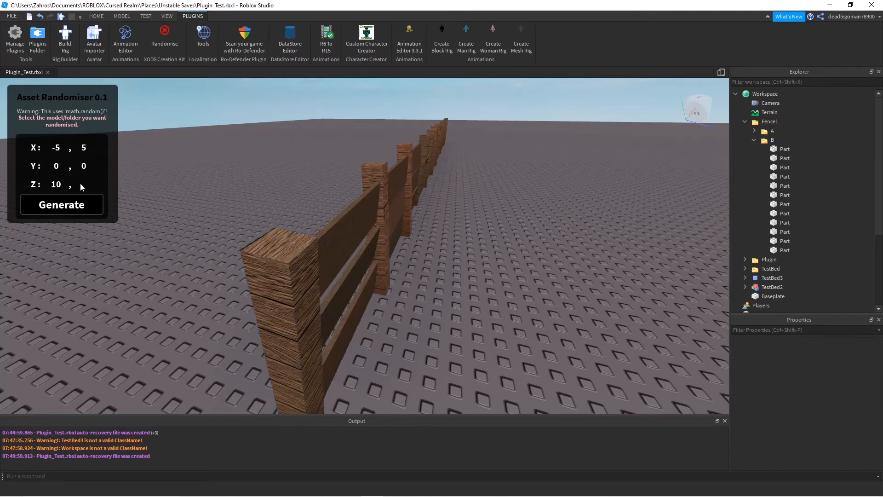
left_click(81, 183)
type("11")
left_click(773, 141)
left_click(85, 206)
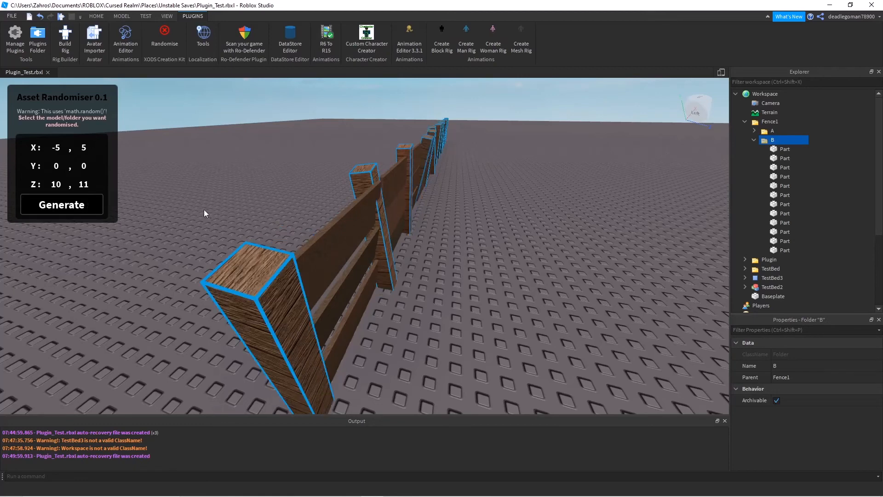
key("ctrl+z")
Reset the Z range to 0 to 0, set the Y range to -5 to 90, and generate folder B's rotation
left_click(55, 181)
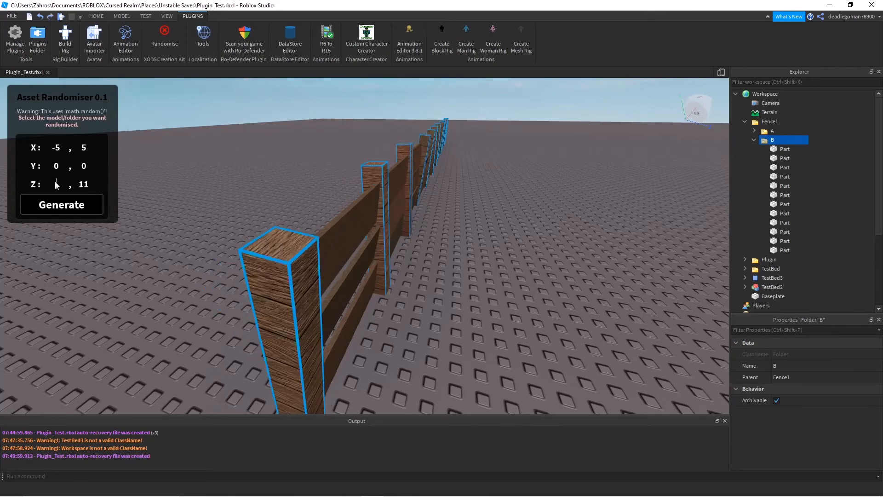
type("0")
left_click(83, 184)
type("0")
left_click(80, 204)
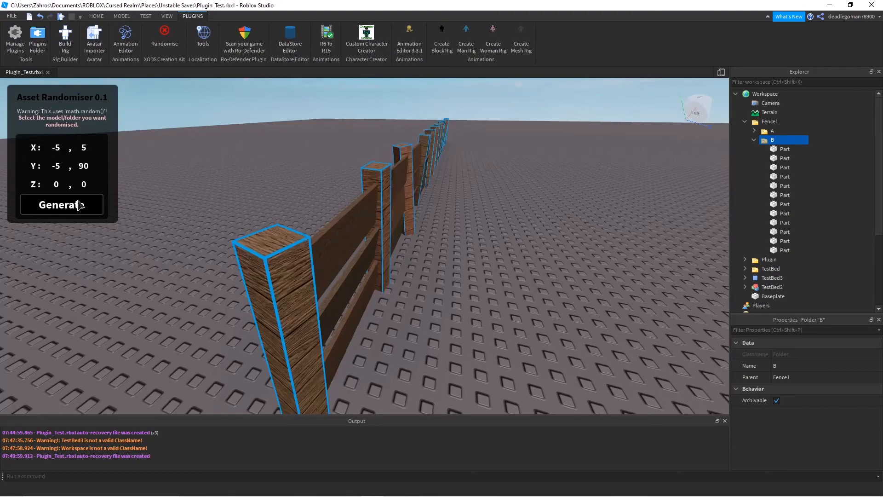
Deselect folder B and fly along both sides of the fence to examine the twisted posts up close
left_click(293, 192)
key("w")
right_click_drag(292, 189, 291, 190)
key("w")
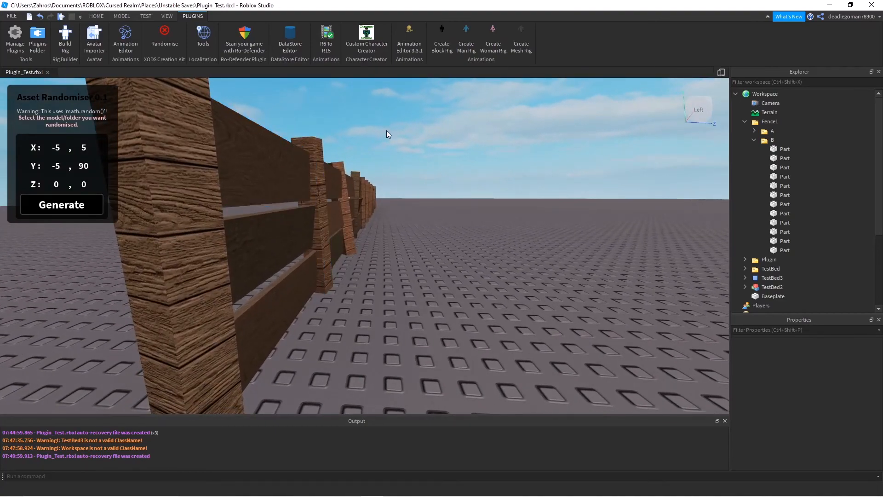
key("w")
right_click_drag(398, 330, 398, 330)
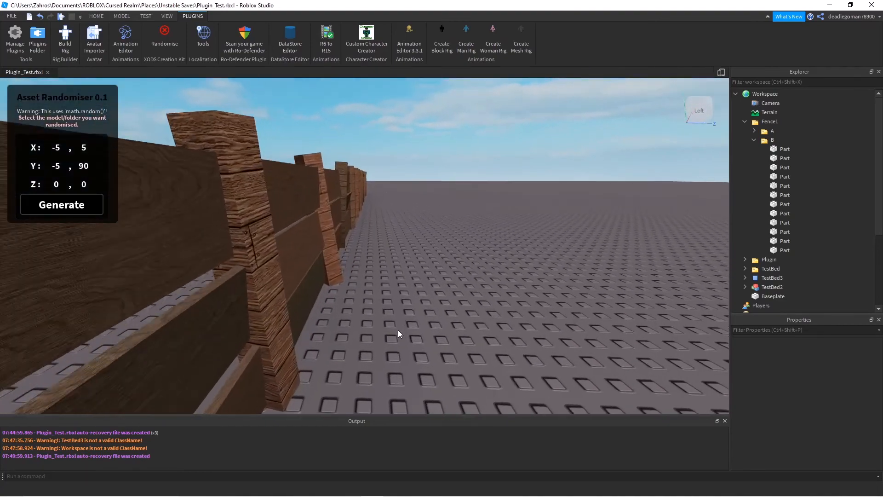
key("e")
key("w")
key("e")
key("q")
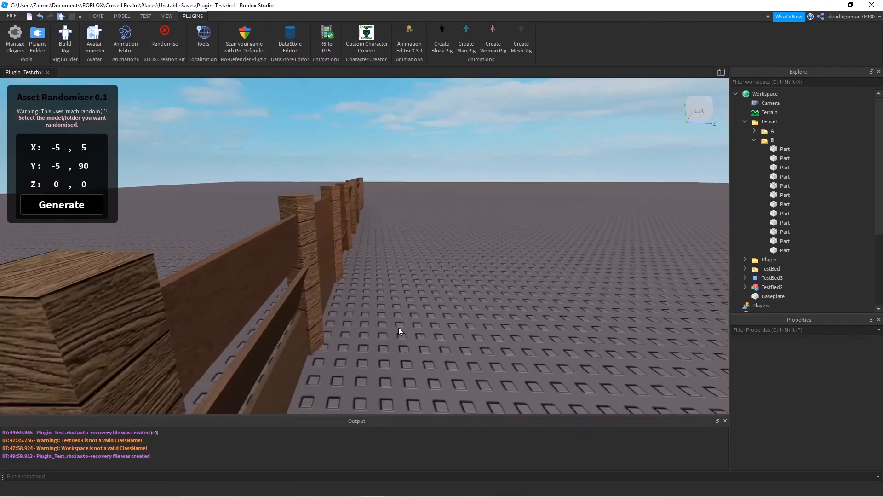
key("w")
key("e")
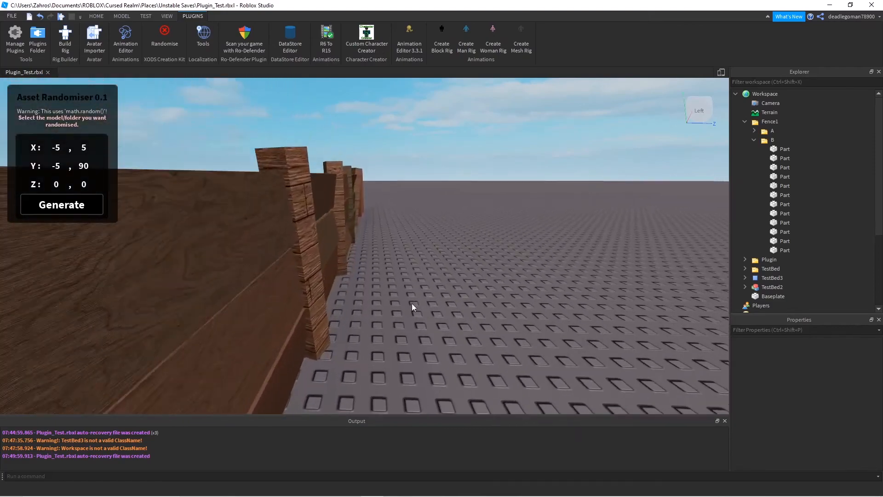
right_click_drag(415, 278, 413, 277)
key("w")
key("e")
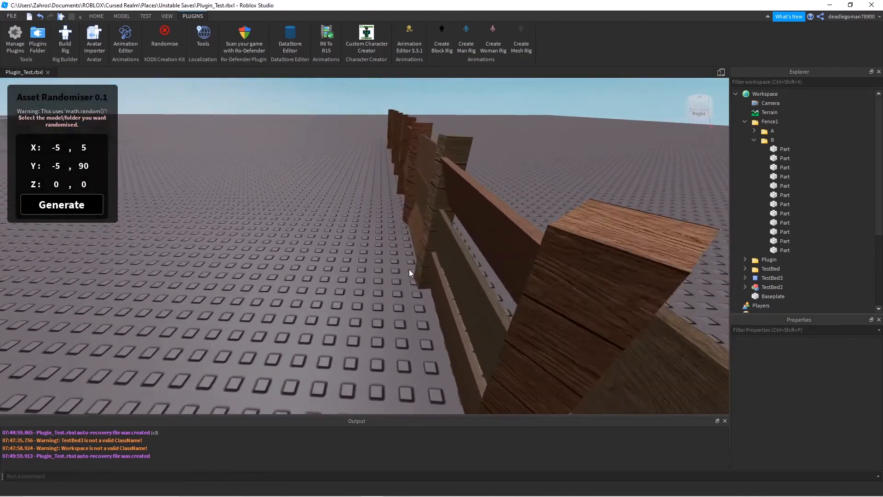
key("w")
key("e")
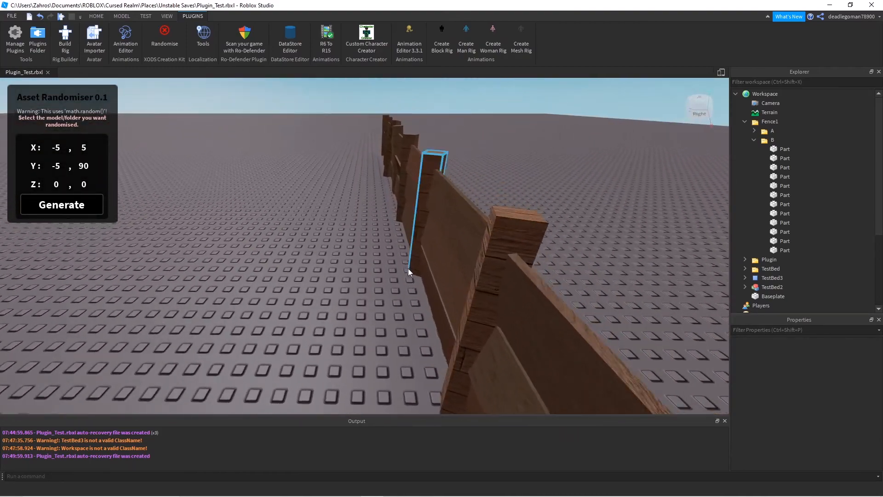
key("s")
key("q")
key("w")
key("e")
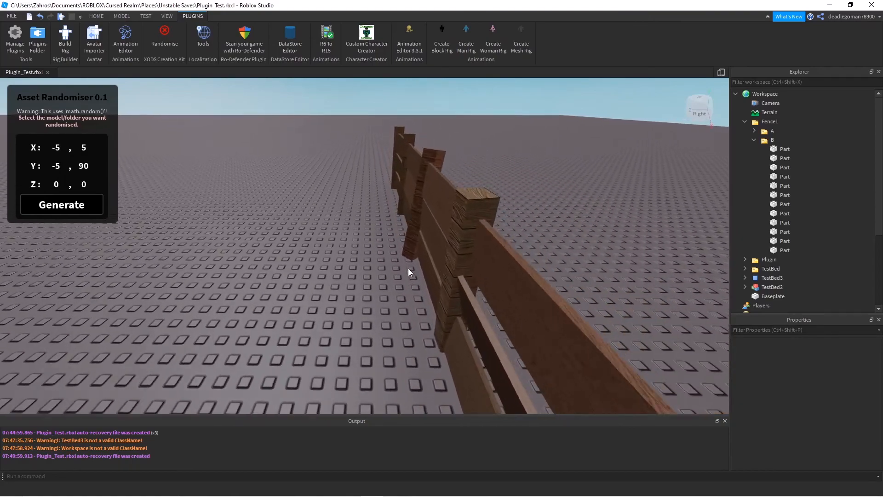
key("w")
key("e")
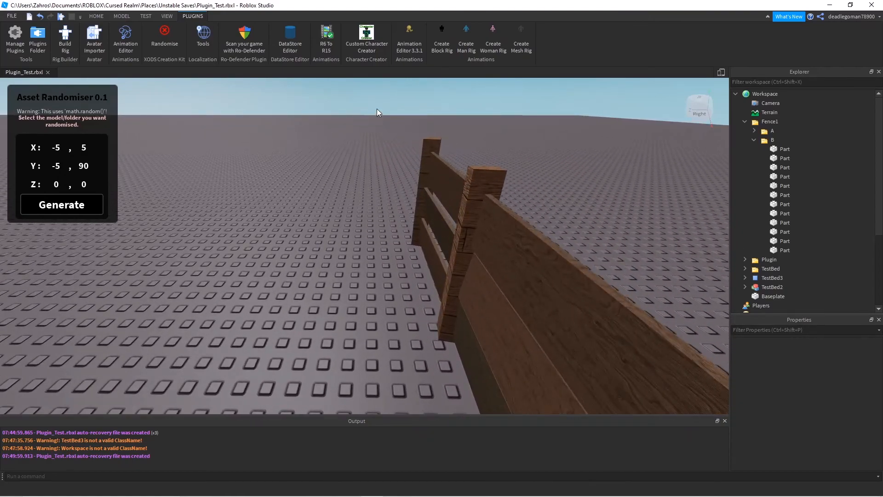
Move back from the fence and examine the whole randomised row from a distance
right_click_drag(368, 216, 450, 230)
key("s")
key("e")
key("q")
key("e")
key("w")
key("a")
key("w")
key("d")
key("s")
mouse_move(397, 487)
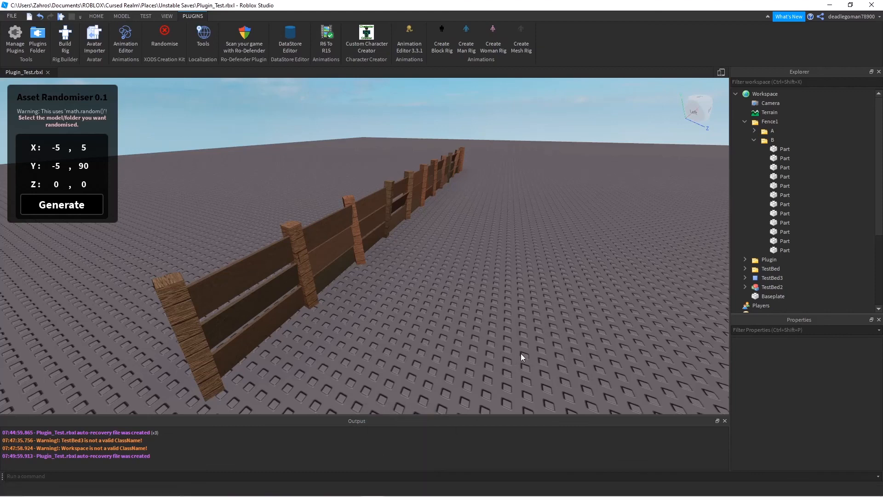
key("w")
right_click_drag(508, 349, 508, 355)
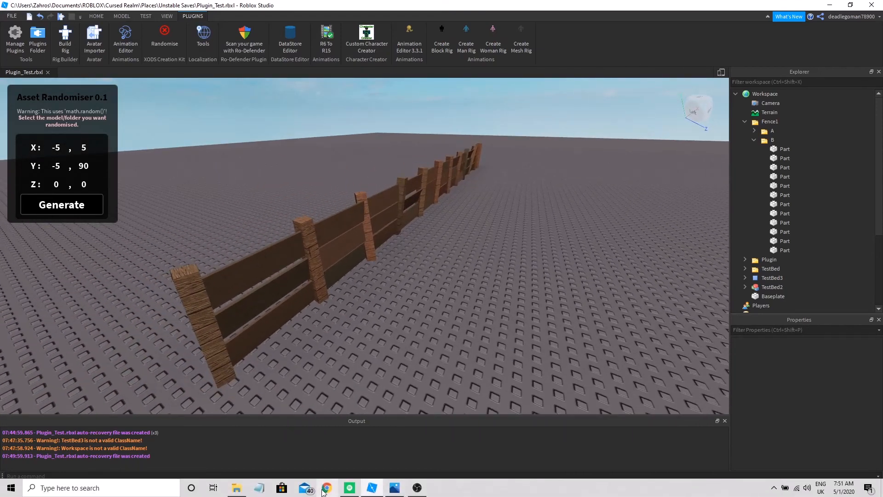
mouse_move(417, 491)
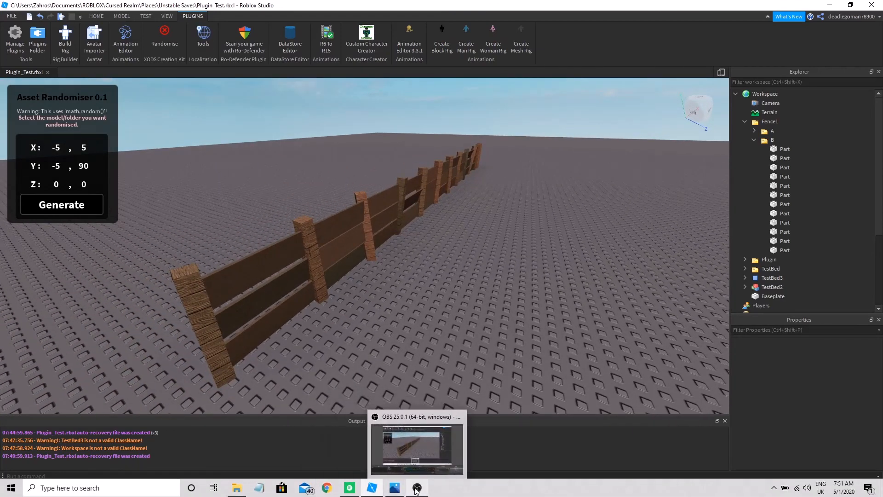